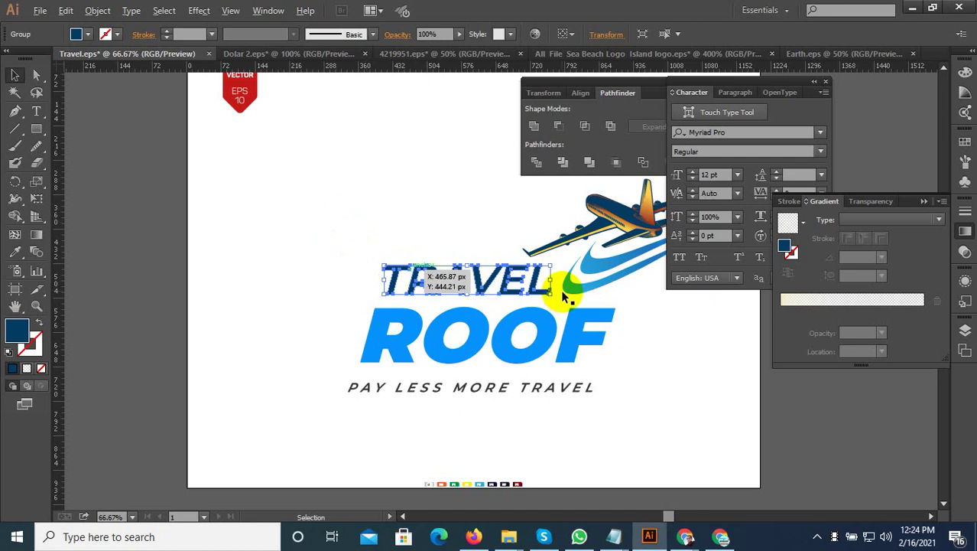
- Marquee-select and deselect the TRAVEL lettering while zooming around the logo
{"action": "scroll", "coordinate": [563, 290], "scroll_direction": "up", "scroll_amount": 2}
{"action": "left_click", "coordinate": [521, 239]}
{"action": "scroll", "coordinate": [520, 241], "scroll_direction": "down", "scroll_amount": 1}
{"action": "scroll", "coordinate": [517, 244], "scroll_direction": "down", "scroll_amount": 1}
{"action": "left_click_drag", "start_coordinate": [516, 243], "coordinate": [177, 243]}
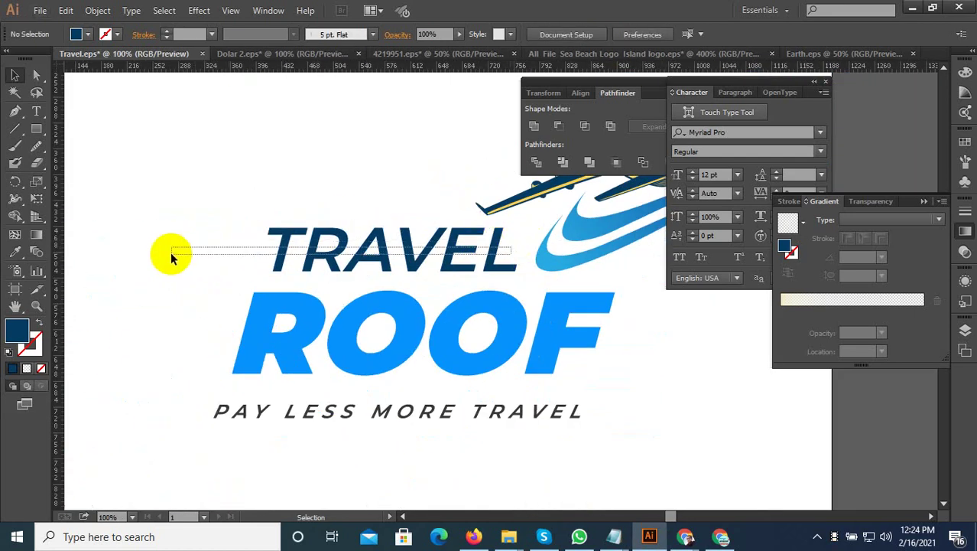
{"action": "left_click_drag", "start_coordinate": [510, 244], "coordinate": [183, 257]}
{"action": "scroll", "coordinate": [258, 258], "scroll_direction": "up", "scroll_amount": 3}
{"action": "left_click", "coordinate": [177, 256]}
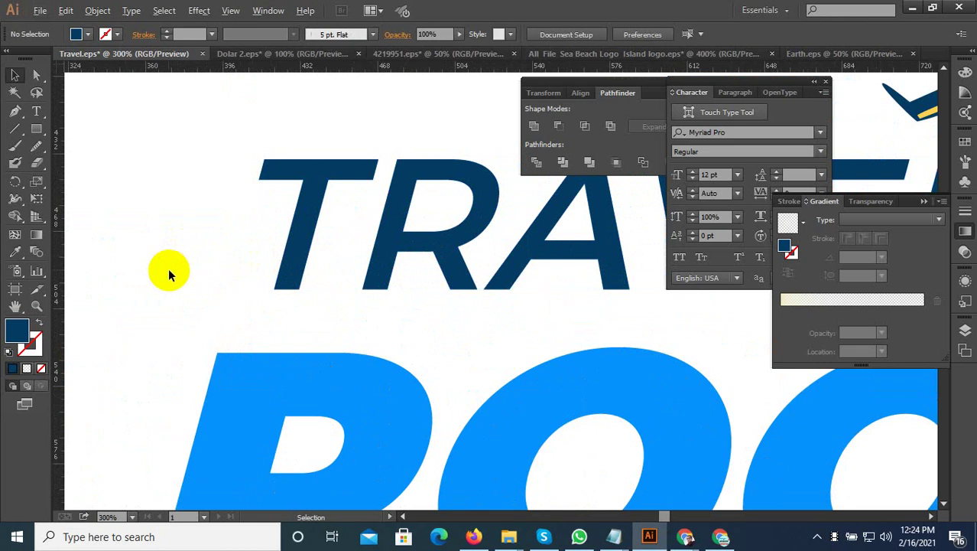
{"action": "scroll", "coordinate": [168, 268], "scroll_direction": "down", "scroll_amount": 3}
{"action": "left_click_drag", "start_coordinate": [582, 239], "coordinate": [172, 252]}
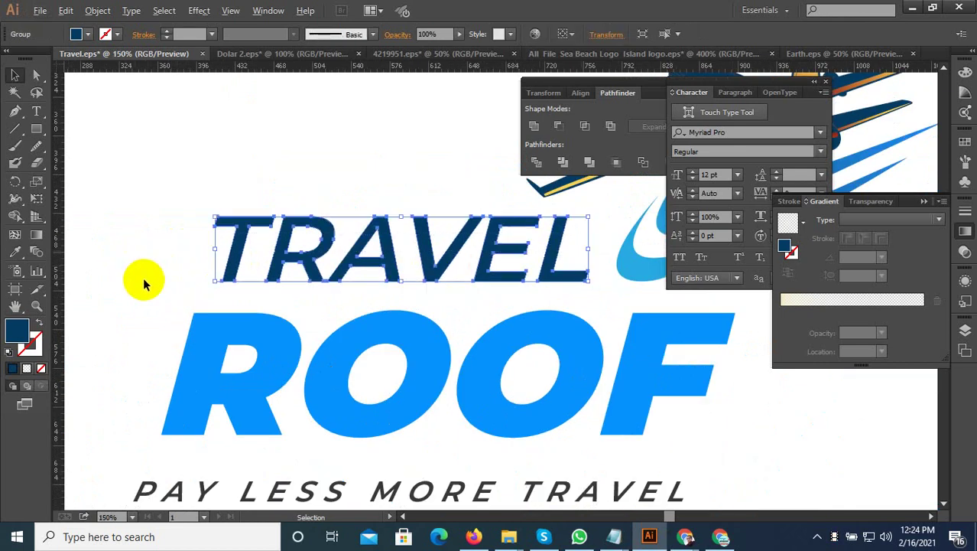
{"action": "scroll", "coordinate": [143, 286], "scroll_direction": "down", "scroll_amount": 3}
{"action": "scroll", "coordinate": [260, 302], "scroll_direction": "up", "scroll_amount": 3}
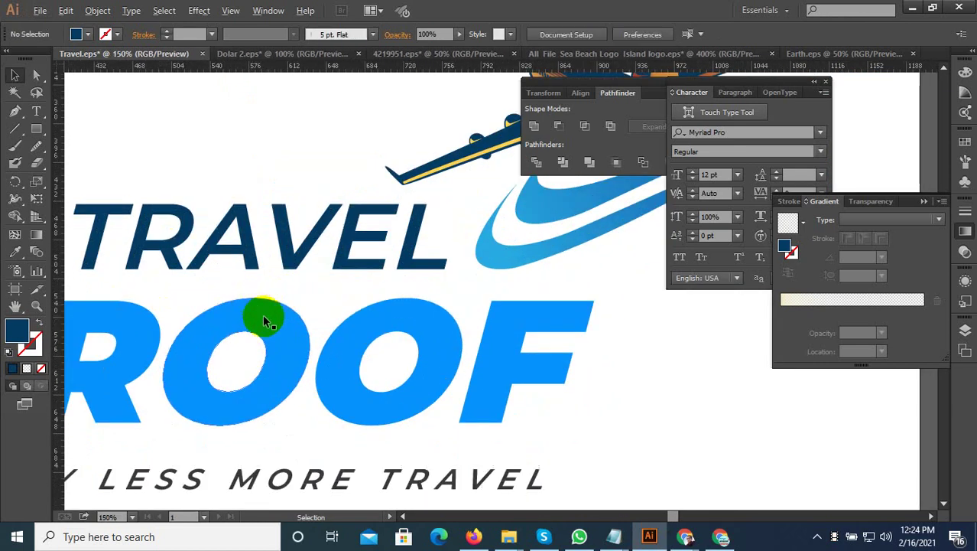
{"action": "scroll", "coordinate": [264, 321], "scroll_direction": "down", "scroll_amount": 2}
{"action": "scroll", "coordinate": [447, 293], "scroll_direction": "up", "scroll_amount": 2}
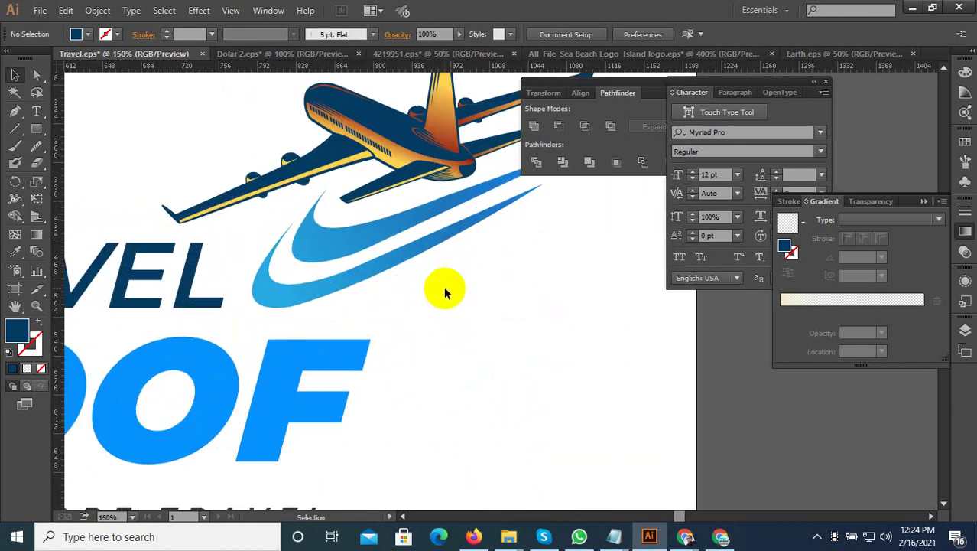
{"action": "scroll", "coordinate": [449, 299], "scroll_direction": "down", "scroll_amount": 2}
{"action": "scroll", "coordinate": [451, 299], "scroll_direction": "down", "scroll_amount": 1}
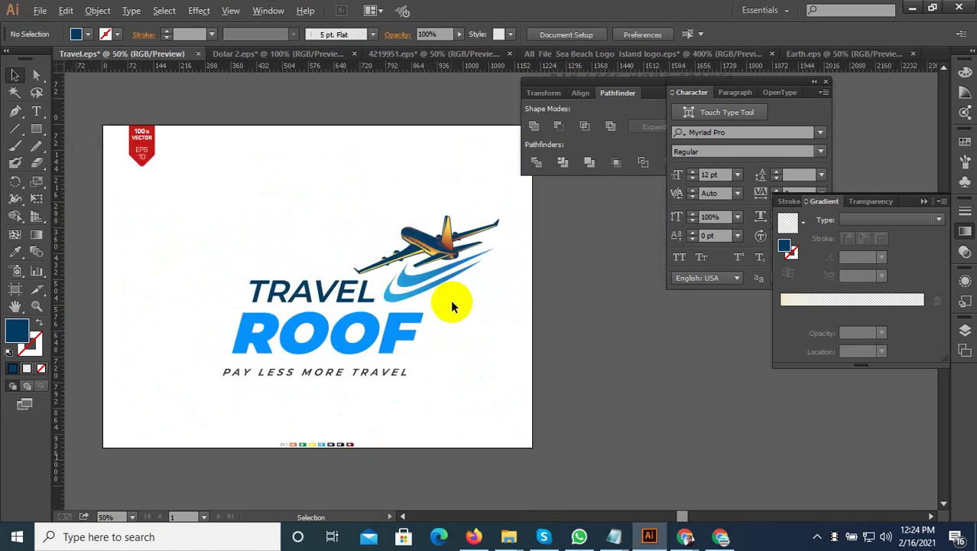
{"action": "scroll", "coordinate": [450, 299], "scroll_direction": "down", "scroll_amount": 1}
{"action": "scroll", "coordinate": [451, 299], "scroll_direction": "up", "scroll_amount": 4}
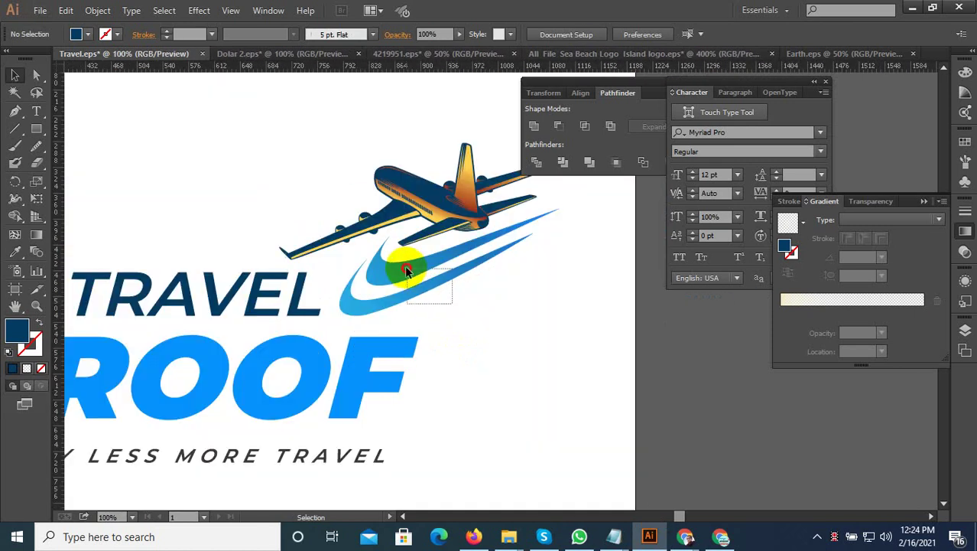
- Eyedropper the PSD badge's yellow onto the blue swoosh beneath the plane
{"action": "left_click", "coordinate": [403, 266]}
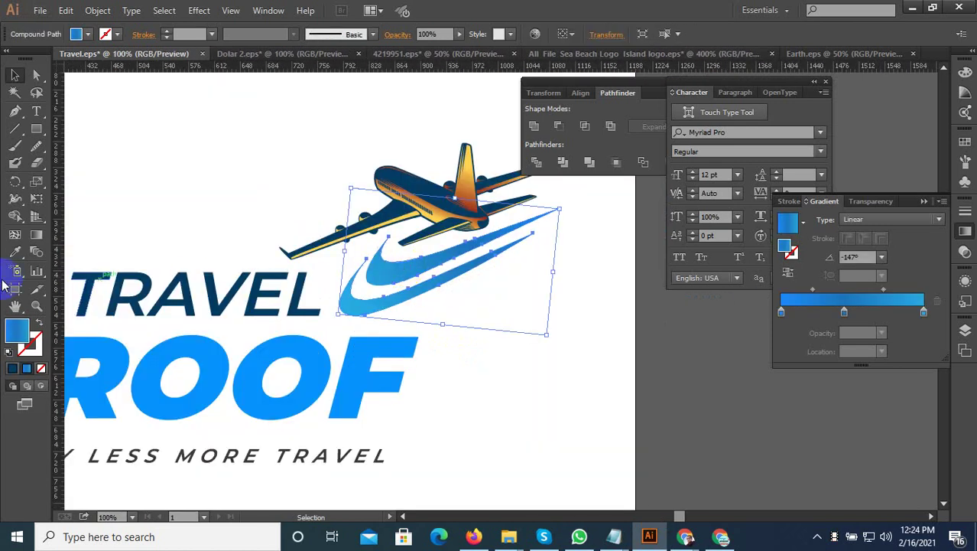
{"action": "left_click", "coordinate": [17, 252]}
{"action": "scroll", "coordinate": [389, 300], "scroll_direction": "down", "scroll_amount": 2}
{"action": "scroll", "coordinate": [348, 402], "scroll_direction": "up", "scroll_amount": 2}
{"action": "scroll", "coordinate": [313, 371], "scroll_direction": "up", "scroll_amount": 2}
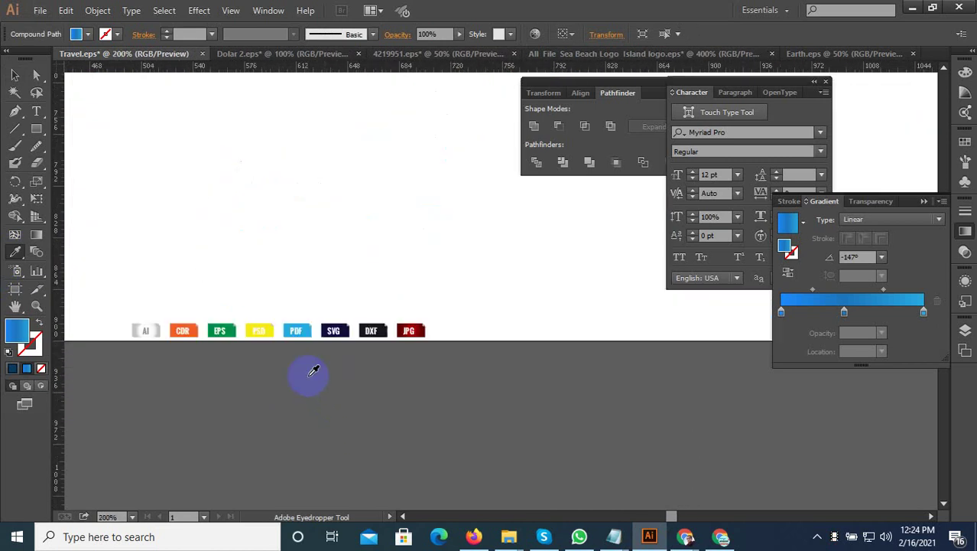
{"action": "left_click", "coordinate": [276, 331]}
{"action": "scroll", "coordinate": [310, 403], "scroll_direction": "down", "scroll_amount": 3}
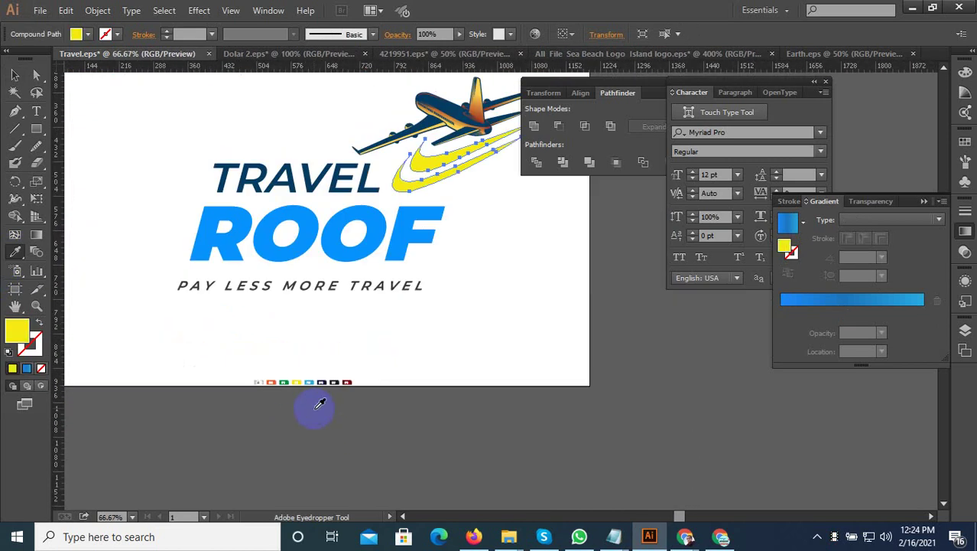
- Reselect the swoosh and eyedropper the plane tail's red-orange gradient onto it
{"action": "left_click", "coordinate": [15, 74]}
{"action": "left_click", "coordinate": [416, 347]}
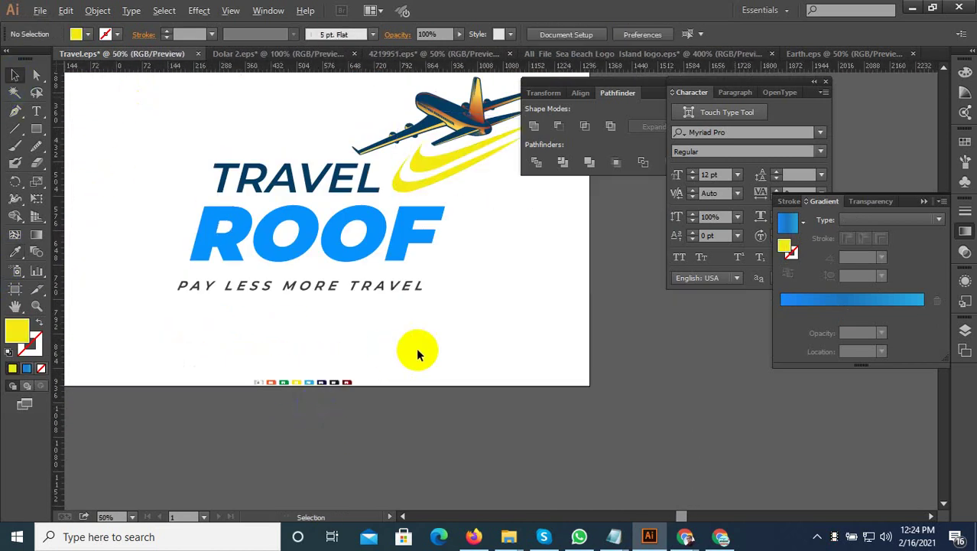
{"action": "scroll", "coordinate": [436, 332], "scroll_direction": "down", "scroll_amount": 2}
{"action": "scroll", "coordinate": [457, 262], "scroll_direction": "up", "scroll_amount": 3}
{"action": "left_click", "coordinate": [439, 263]}
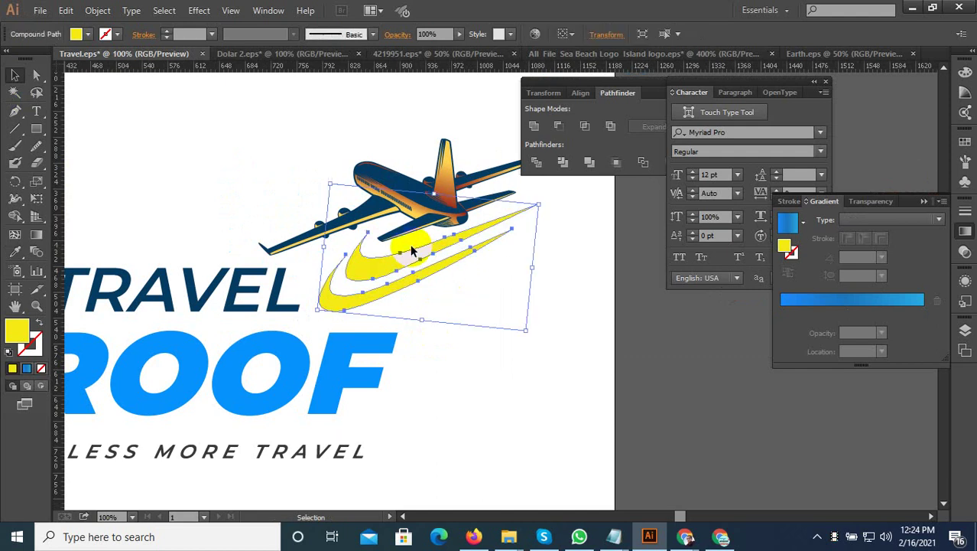
{"action": "left_click", "coordinate": [14, 251]}
{"action": "scroll", "coordinate": [480, 194], "scroll_direction": "up", "scroll_amount": 2}
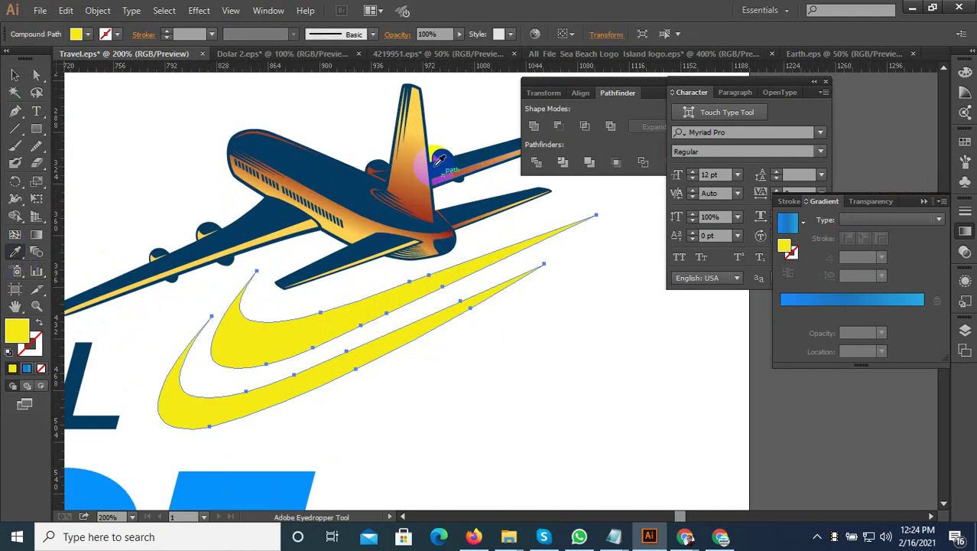
{"action": "left_click", "coordinate": [419, 134]}
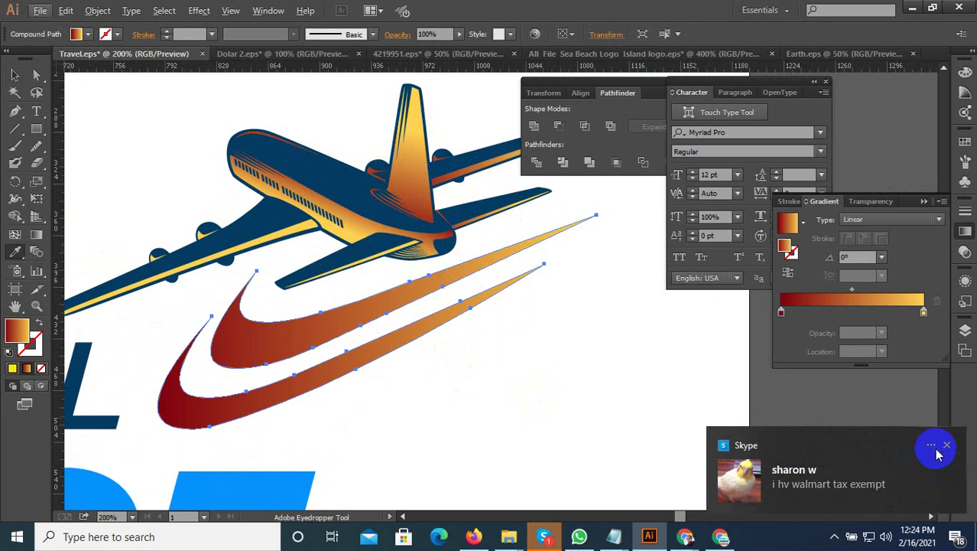
{"action": "mouse_move", "coordinate": [837, 468]}
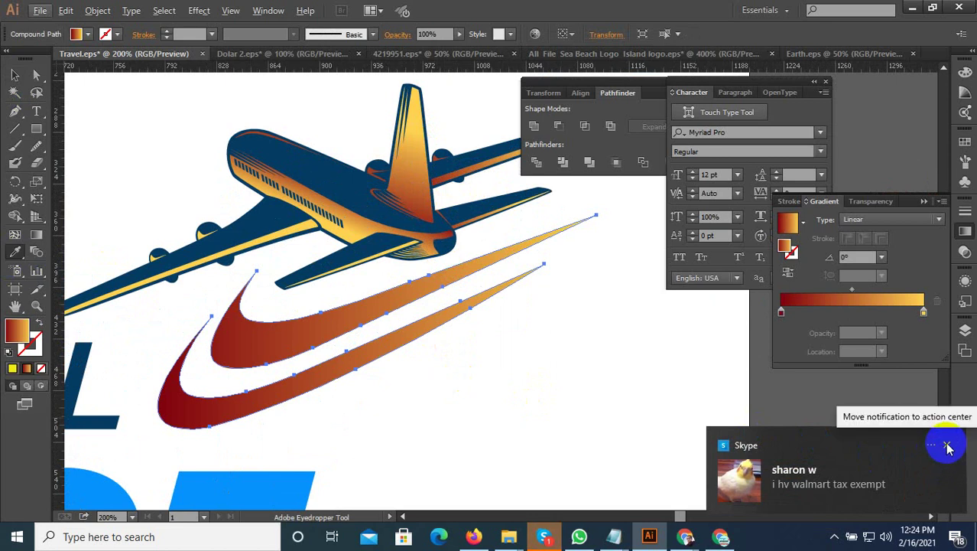
- Dismiss both Skype chat notifications and deselect the swoosh to view the full logo
{"action": "left_click", "coordinate": [947, 445]}
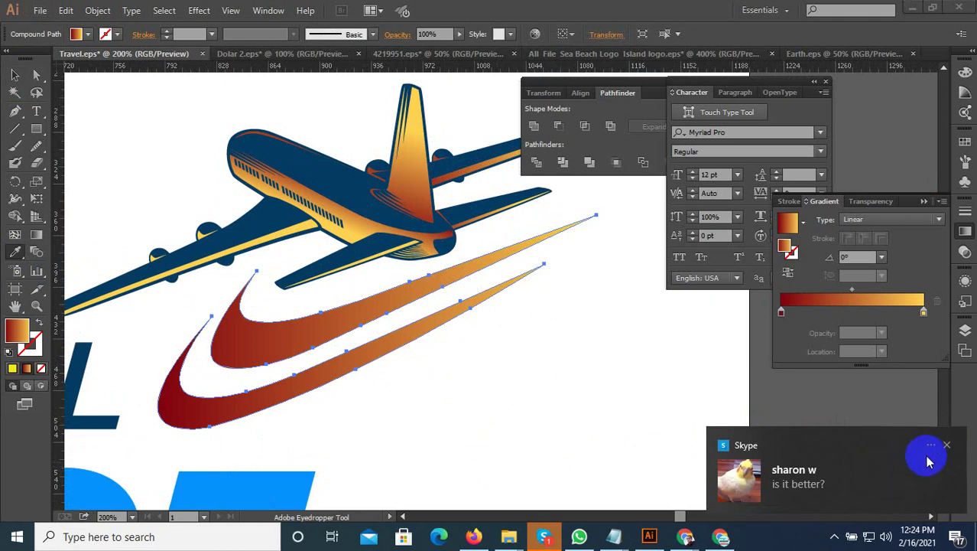
{"action": "left_click", "coordinate": [948, 447]}
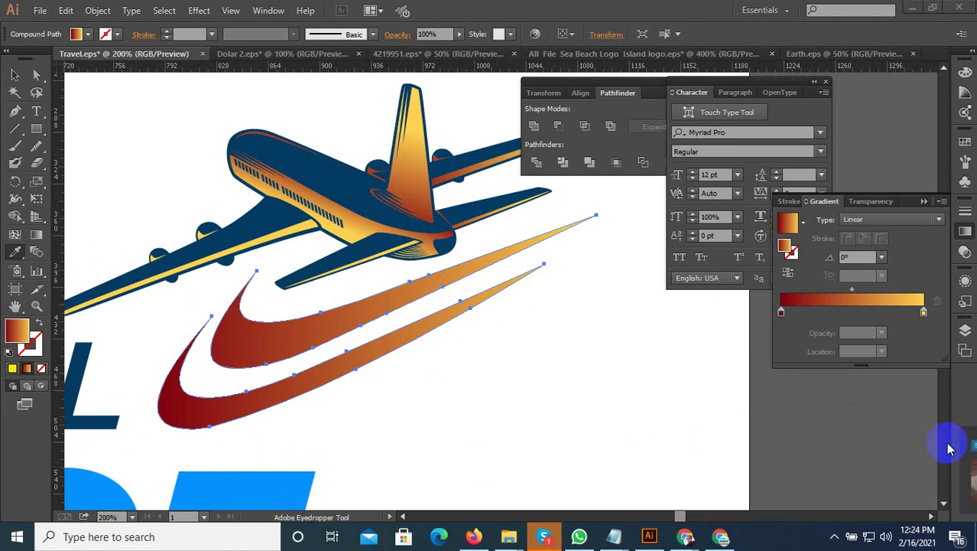
{"action": "scroll", "coordinate": [539, 390], "scroll_direction": "down", "scroll_amount": 3, "text": "alt"}
{"action": "left_click", "coordinate": [15, 75]}
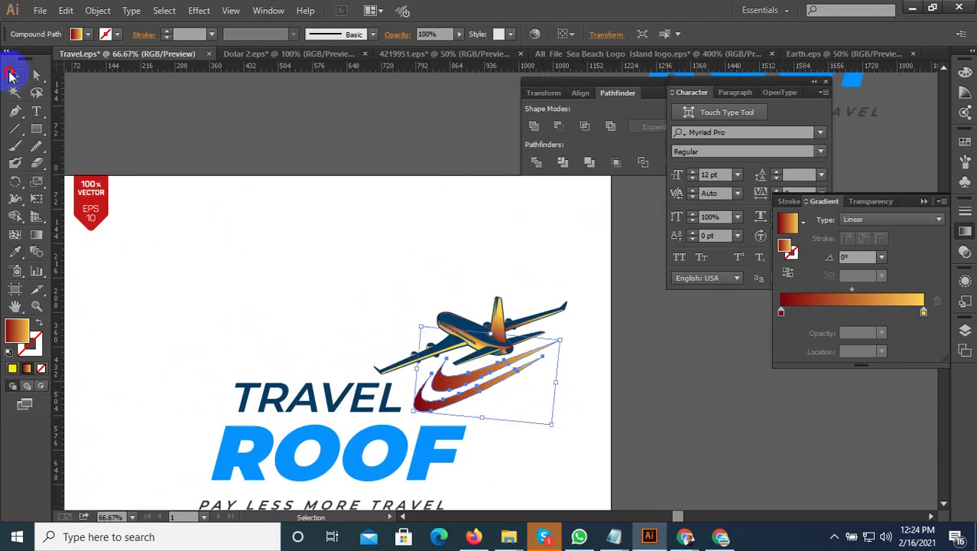
{"action": "left_click", "coordinate": [498, 419]}
{"action": "scroll", "coordinate": [501, 436], "scroll_direction": "up", "scroll_amount": 1, "text": "alt"}
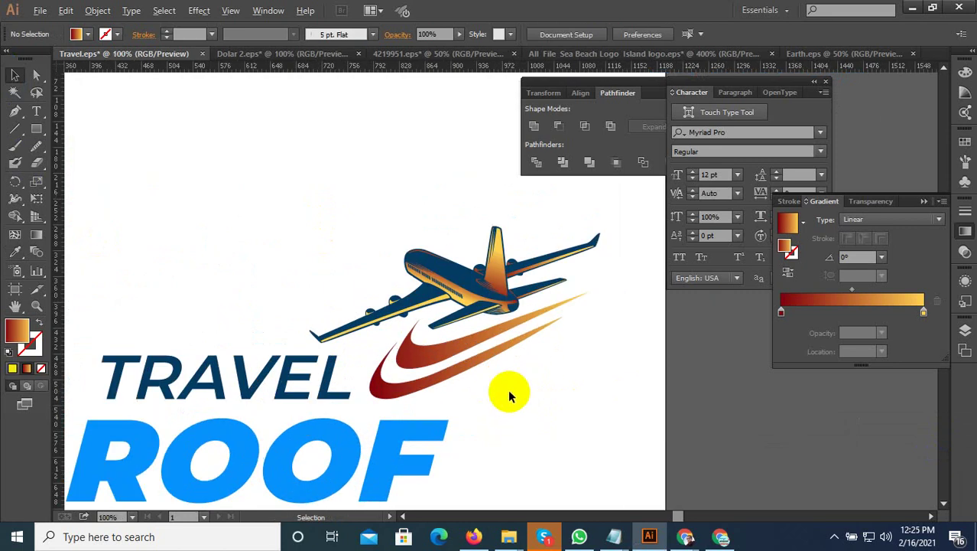
{"action": "scroll", "coordinate": [517, 398], "scroll_direction": "down", "scroll_amount": 2, "text": "alt"}
{"action": "scroll", "coordinate": [525, 409], "scroll_direction": "up", "scroll_amount": 1, "text": "alt"}
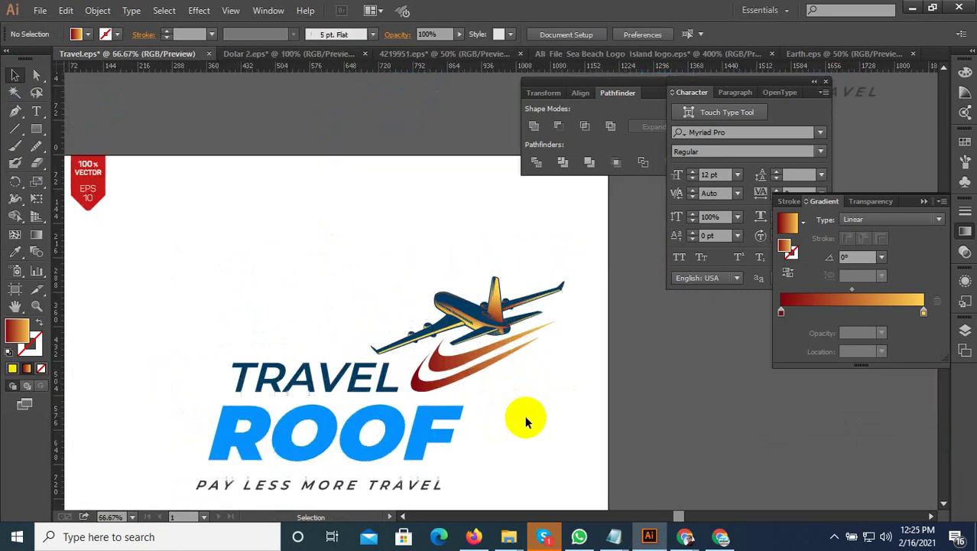
{"action": "scroll", "coordinate": [493, 369], "scroll_direction": "down", "scroll_amount": 3, "text": "alt"}
{"action": "scroll", "coordinate": [514, 392], "scroll_direction": "up", "scroll_amount": 3, "text": "alt"}
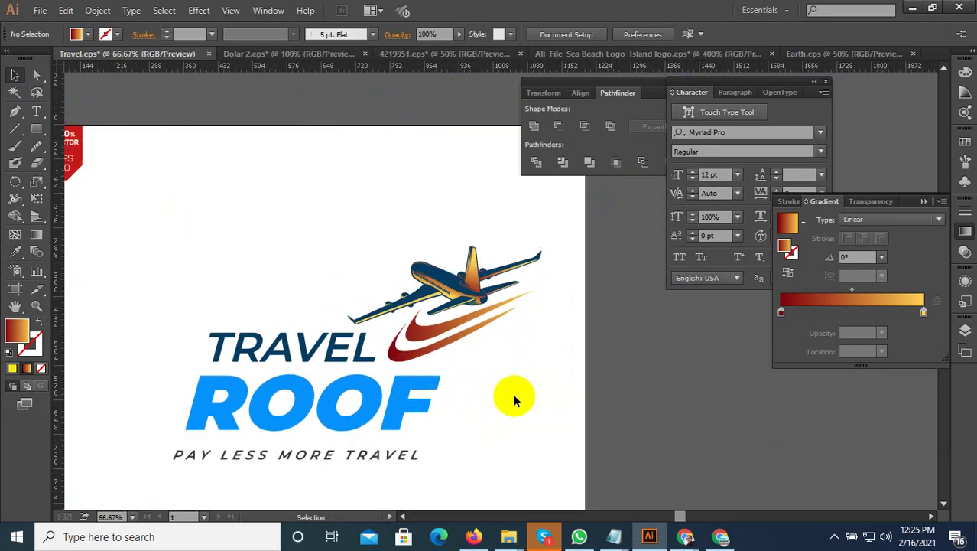
- Try a yellow swatch on the swoosh gradient's dark red left stop, then undo it
{"action": "left_click", "coordinate": [438, 329]}
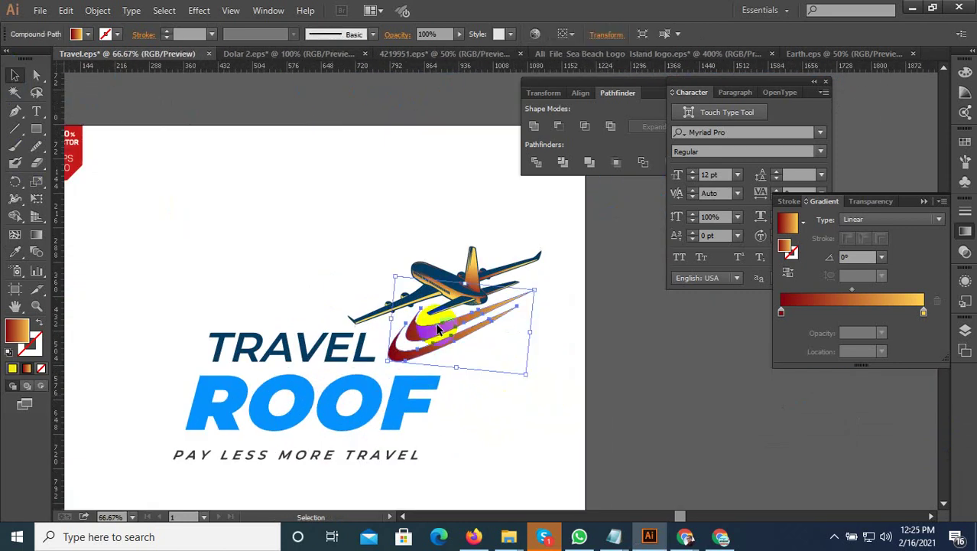
{"action": "double_click", "coordinate": [780, 313]}
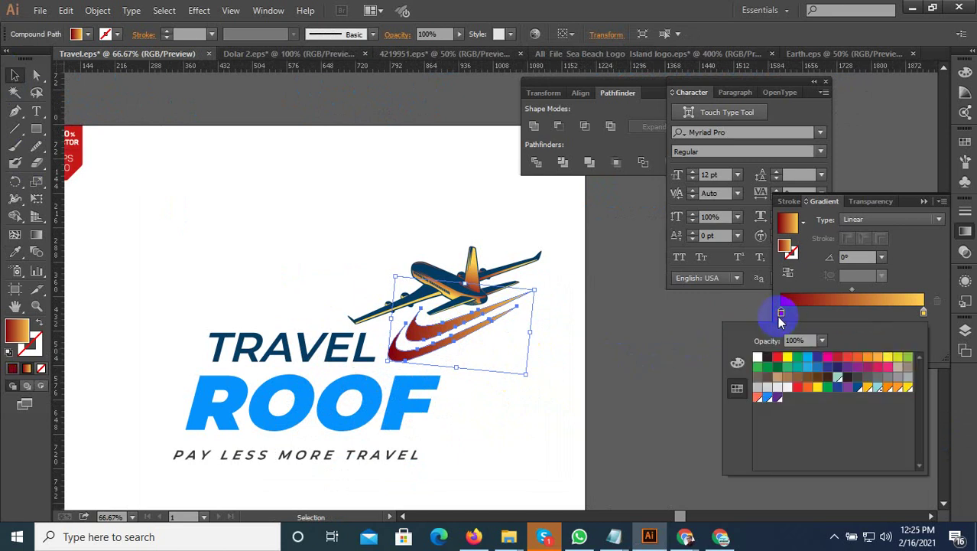
{"action": "left_click", "coordinate": [890, 358]}
{"action": "key", "text": "Escape"}
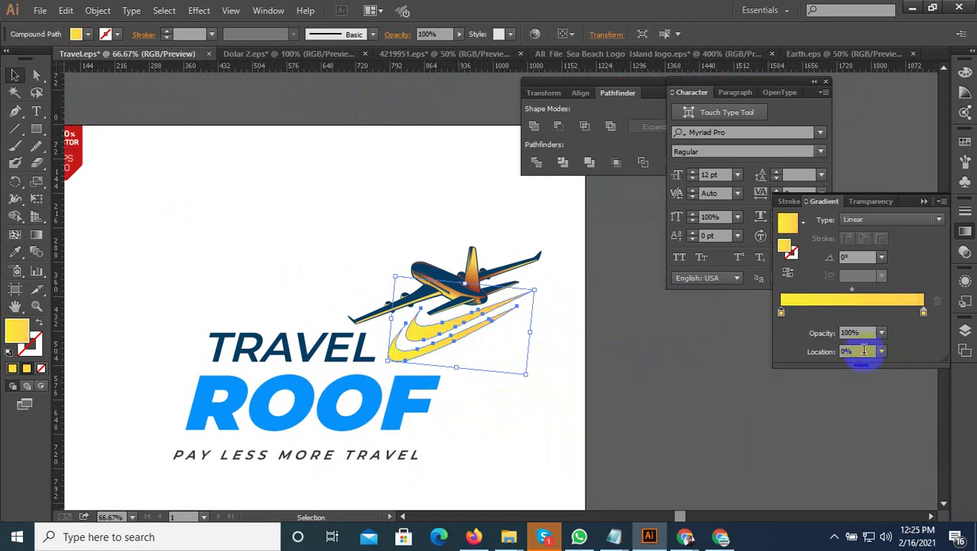
{"action": "key", "text": "ctrl+z"}
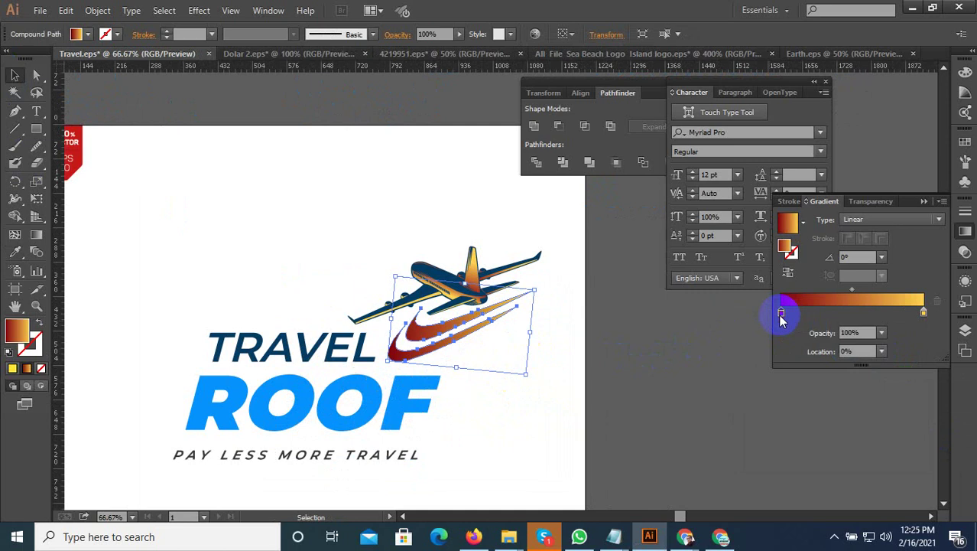
- Set the swoosh gradient stops to yellow swatches, leaving the midpoint at 14.53%
{"action": "double_click", "coordinate": [780, 313]}
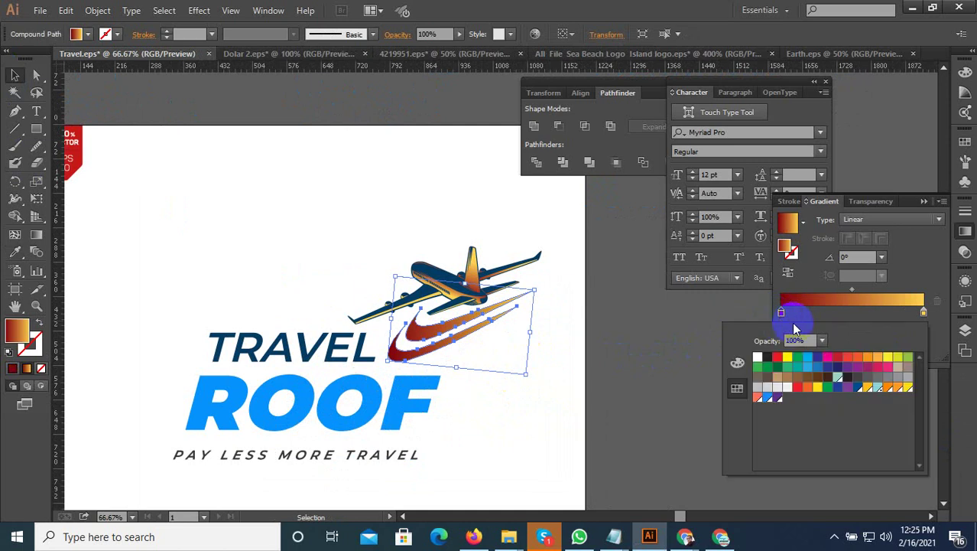
{"action": "left_click", "coordinate": [879, 358]}
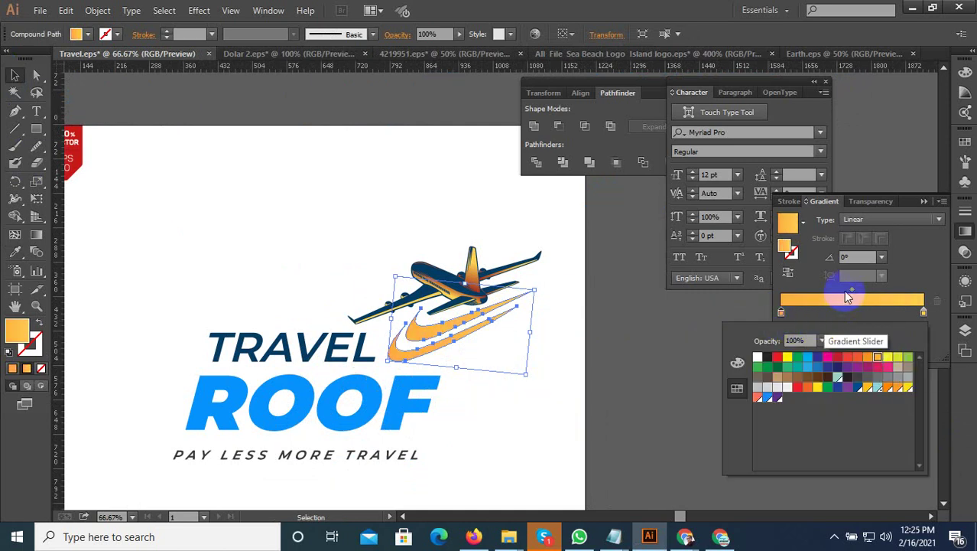
{"action": "left_click", "coordinate": [887, 358]}
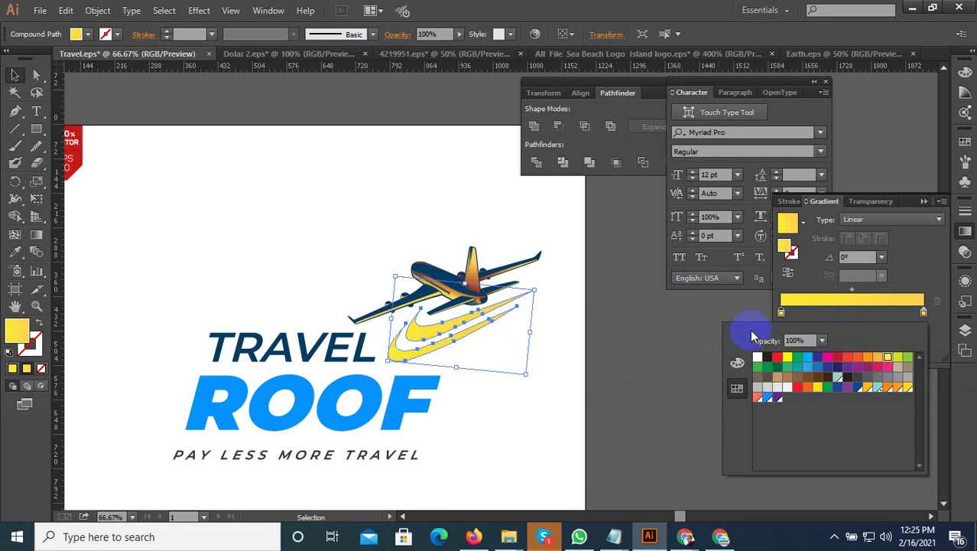
{"action": "left_click", "coordinate": [852, 293]}
{"action": "left_click", "coordinate": [842, 291]}
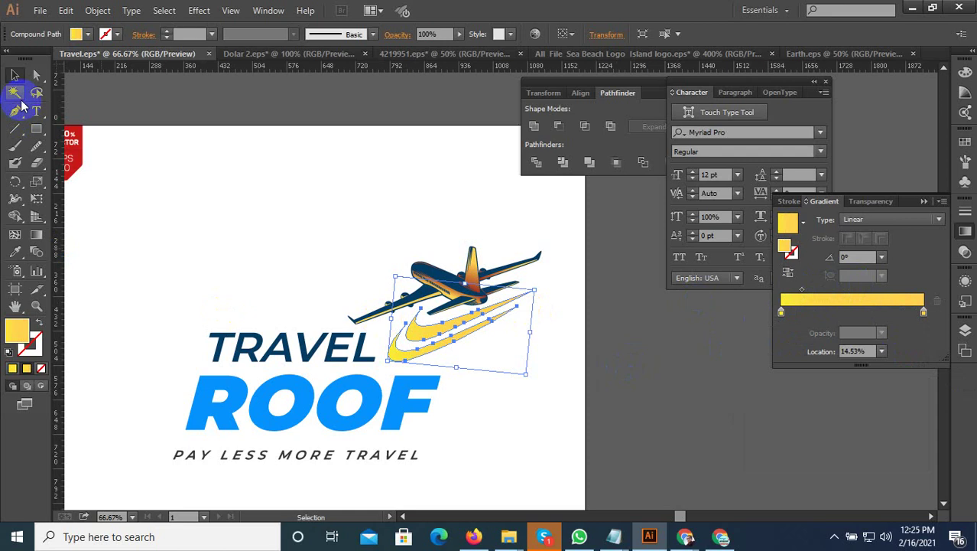
{"action": "left_click", "coordinate": [281, 176]}
{"action": "scroll", "coordinate": [535, 454], "scroll_direction": "down", "scroll_amount": 2}
{"action": "scroll", "coordinate": [537, 449], "scroll_direction": "up", "scroll_amount": 3}
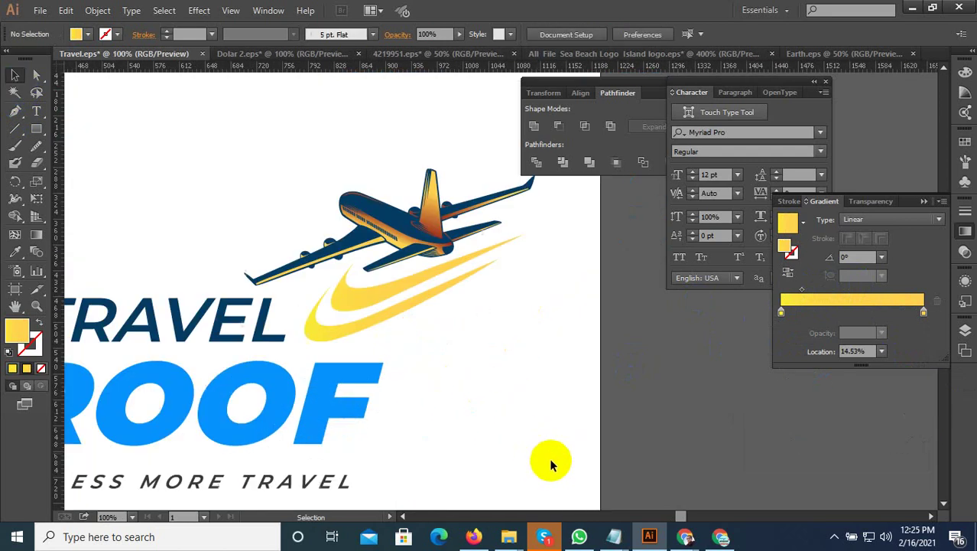
{"action": "scroll", "coordinate": [454, 317], "scroll_direction": "down", "scroll_amount": 1}
{"action": "scroll", "coordinate": [280, 442], "scroll_direction": "up", "scroll_amount": 1}
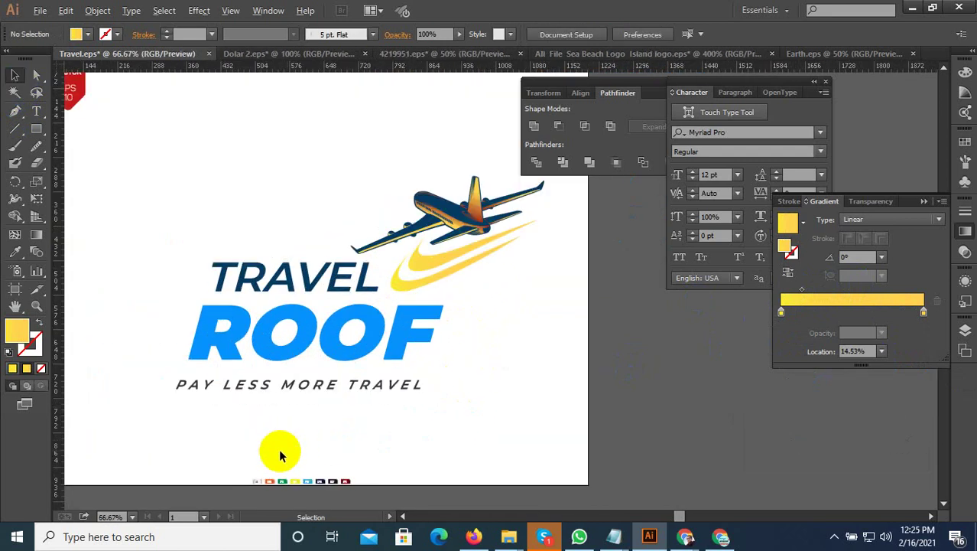
{"action": "scroll", "coordinate": [278, 448], "scroll_direction": "down", "scroll_amount": 2}
{"action": "scroll", "coordinate": [280, 453], "scroll_direction": "up", "scroll_amount": 1}
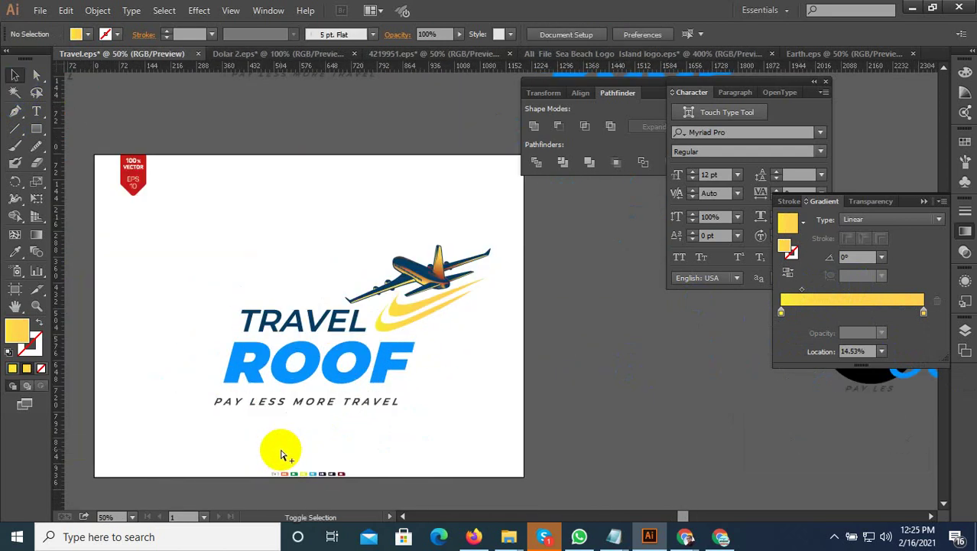
{"action": "key", "text": "ctrl+alt+shift+s"}
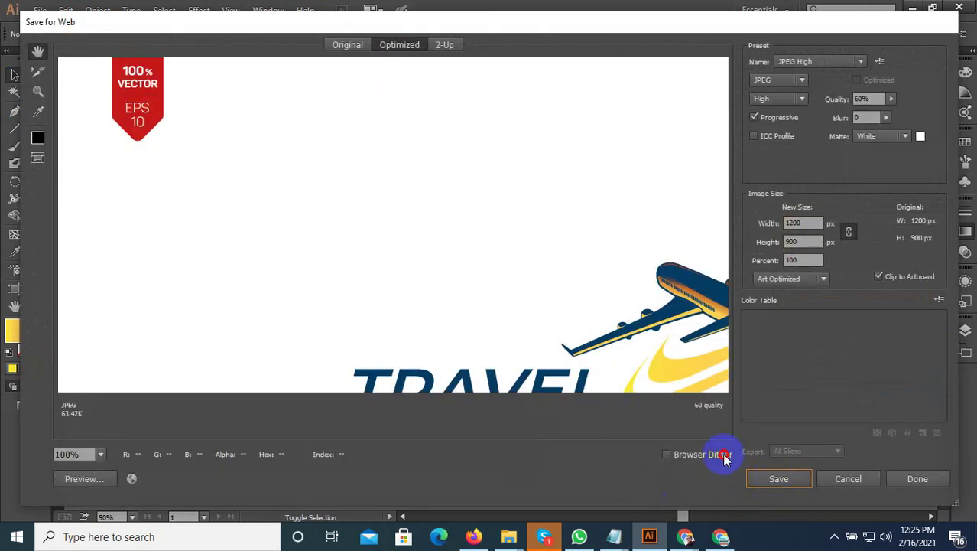
{"action": "left_click", "coordinate": [848, 478]}
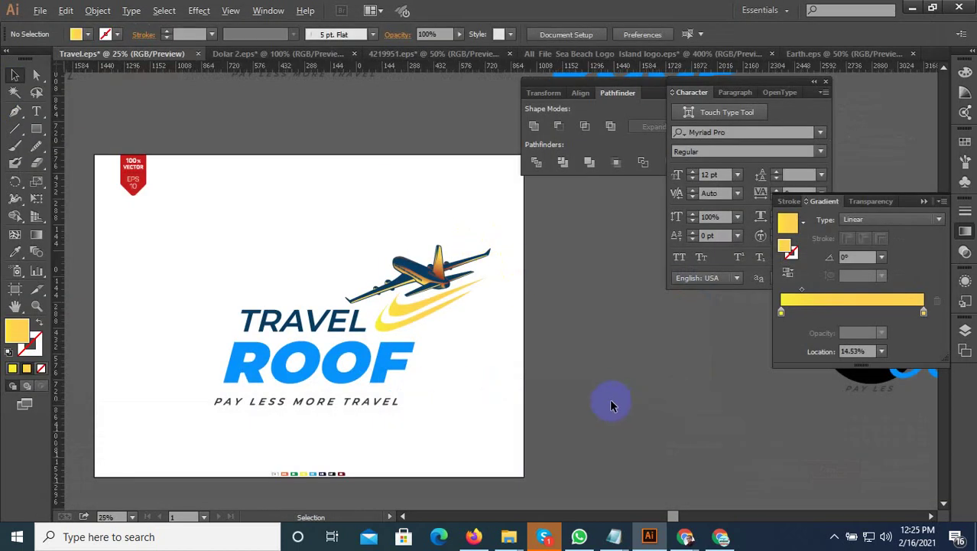
{"action": "scroll", "coordinate": [610, 401], "scroll_direction": "down", "scroll_amount": 1}
{"action": "scroll", "coordinate": [447, 389], "scroll_direction": "up", "scroll_amount": 1}
{"action": "scroll", "coordinate": [447, 389], "scroll_direction": "down", "scroll_amount": 1}
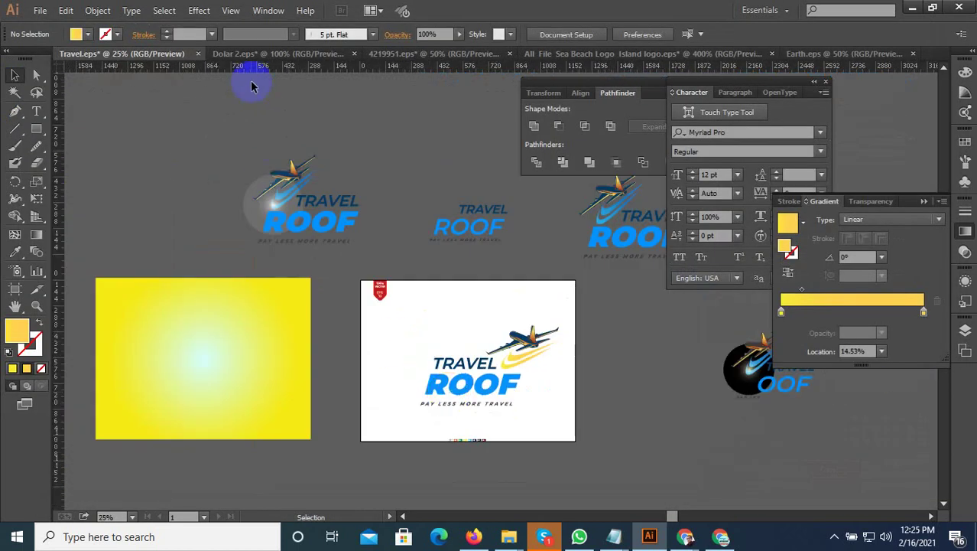
- Check the Sea Beach Logo Island document, selecting and deselecting its ROOF logo
{"action": "left_click", "coordinate": [563, 53]}
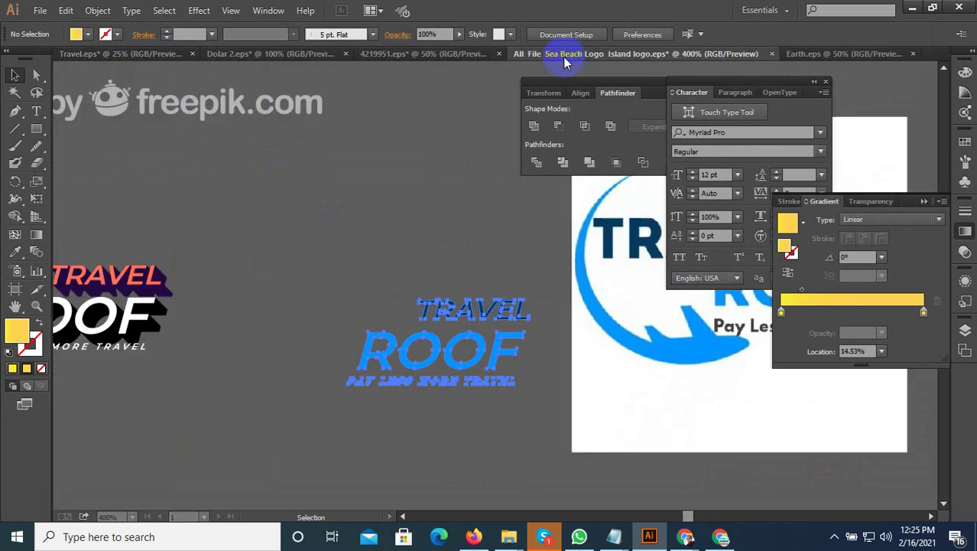
{"action": "left_click", "coordinate": [438, 348]}
{"action": "scroll", "coordinate": [481, 420], "scroll_direction": "up", "scroll_amount": 1}
{"action": "left_click", "coordinate": [389, 411]}
{"action": "scroll", "coordinate": [409, 435], "scroll_direction": "down", "scroll_amount": 3}
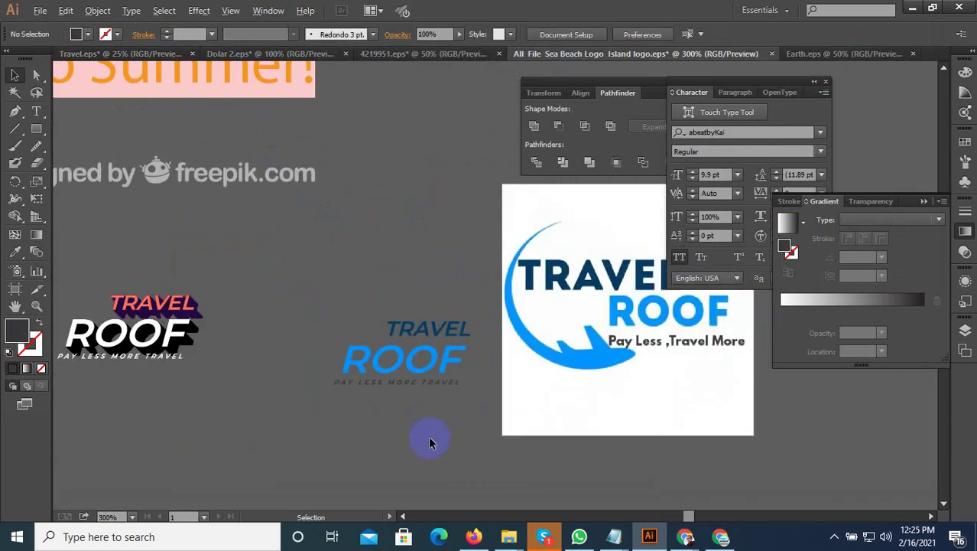
{"action": "scroll", "coordinate": [430, 442], "scroll_direction": "down", "scroll_amount": 2}
- Bring the whole TRAVEL ROOF logo from Travel.eps into the Island logo document
{"action": "left_click", "coordinate": [119, 53]}
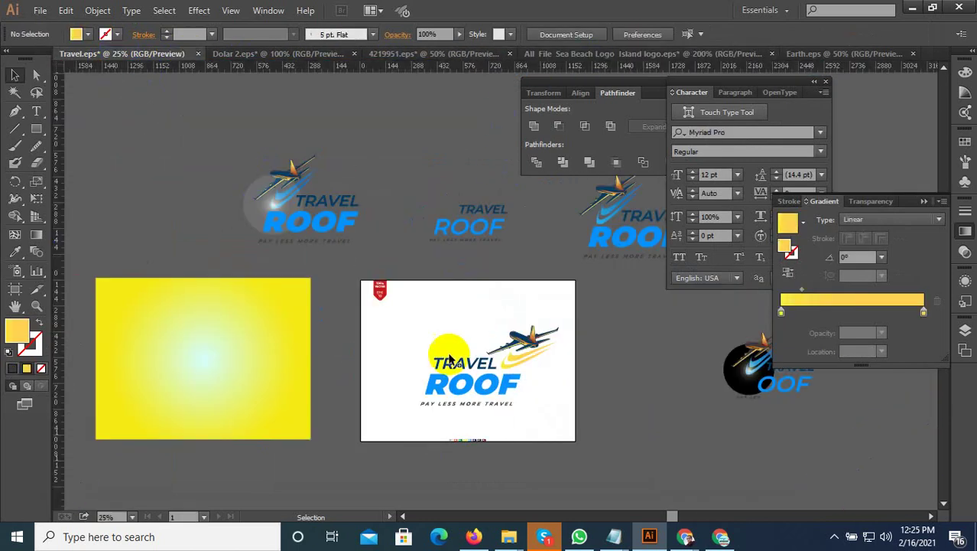
{"action": "left_click", "coordinate": [432, 316]}
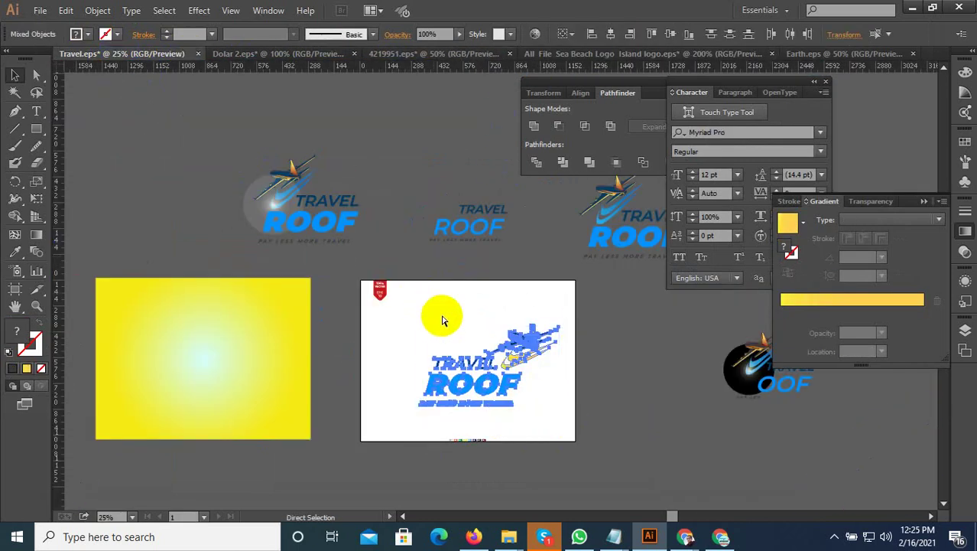
{"action": "left_click", "coordinate": [556, 61]}
{"action": "scroll", "coordinate": [426, 389], "scroll_direction": "down", "scroll_amount": 3}
{"action": "scroll", "coordinate": [467, 421], "scroll_direction": "left", "scroll_amount": 3}
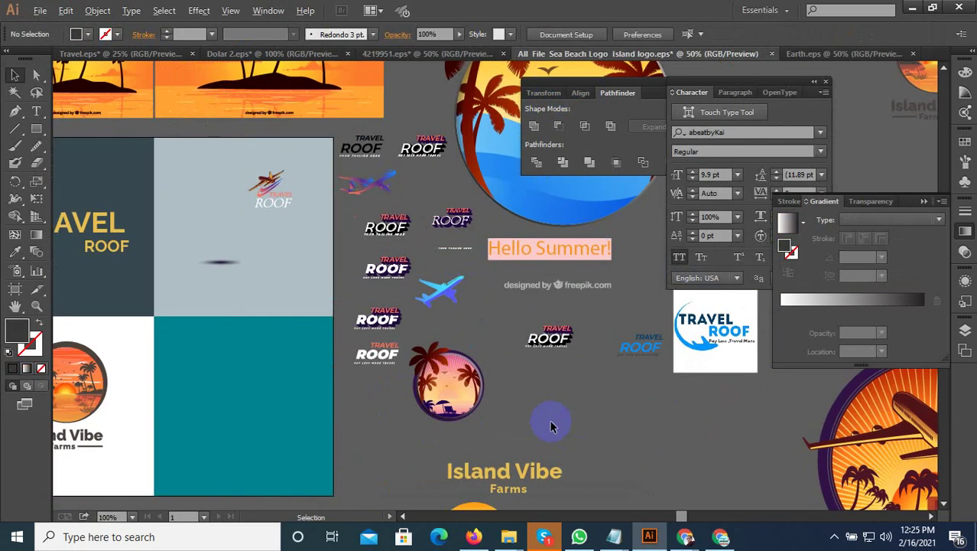
{"action": "scroll", "coordinate": [552, 426], "scroll_direction": "down", "scroll_amount": 2}
{"action": "scroll", "coordinate": [520, 367], "scroll_direction": "left", "scroll_amount": 3}
{"action": "scroll", "coordinate": [493, 315], "scroll_direction": "up", "scroll_amount": 3}
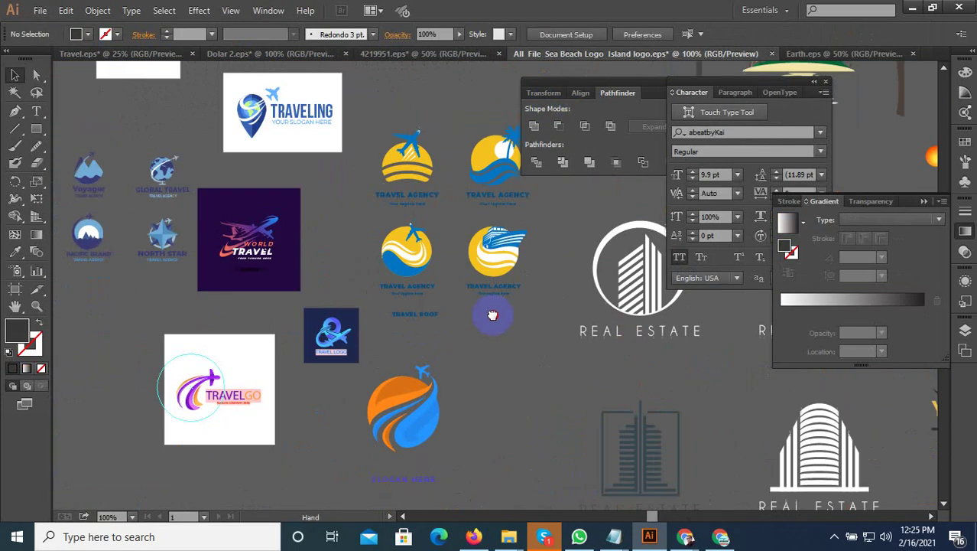
{"action": "scroll", "coordinate": [244, 236], "scroll_direction": "up", "scroll_amount": 3}
{"action": "scroll", "coordinate": [260, 286], "scroll_direction": "down", "scroll_amount": 3}
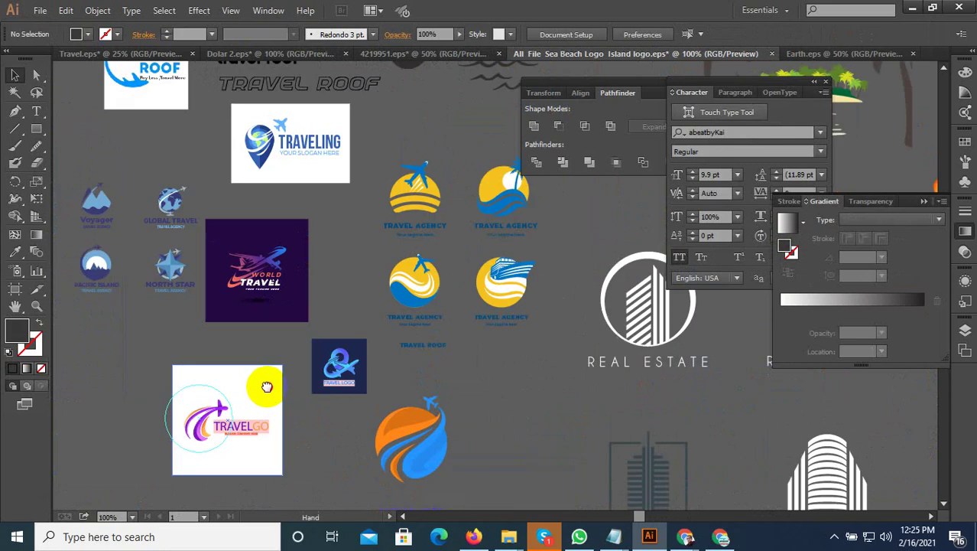
{"action": "scroll", "coordinate": [264, 367], "scroll_direction": "down", "scroll_amount": 2}
{"action": "scroll", "coordinate": [263, 348], "scroll_direction": "up", "scroll_amount": 3}
{"action": "scroll", "coordinate": [346, 375], "scroll_direction": "down", "scroll_amount": 3}
{"action": "scroll", "coordinate": [346, 375], "scroll_direction": "right", "scroll_amount": 3}
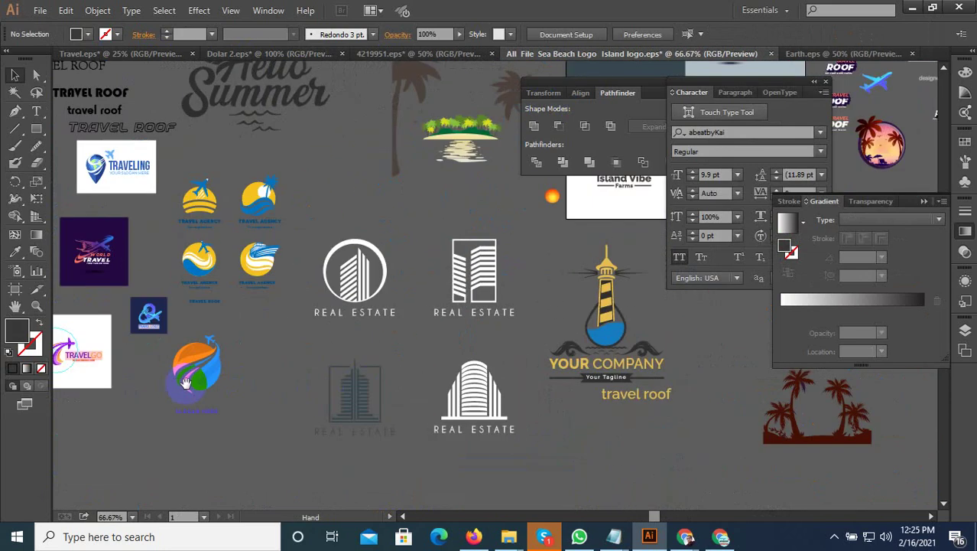
{"action": "scroll", "coordinate": [220, 339], "scroll_direction": "right", "scroll_amount": 3}
{"action": "scroll", "coordinate": [219, 339], "scroll_direction": "down", "scroll_amount": 1}
{"action": "scroll", "coordinate": [524, 360], "scroll_direction": "right", "scroll_amount": 5}
{"action": "scroll", "coordinate": [428, 333], "scroll_direction": "right", "scroll_amount": 5}
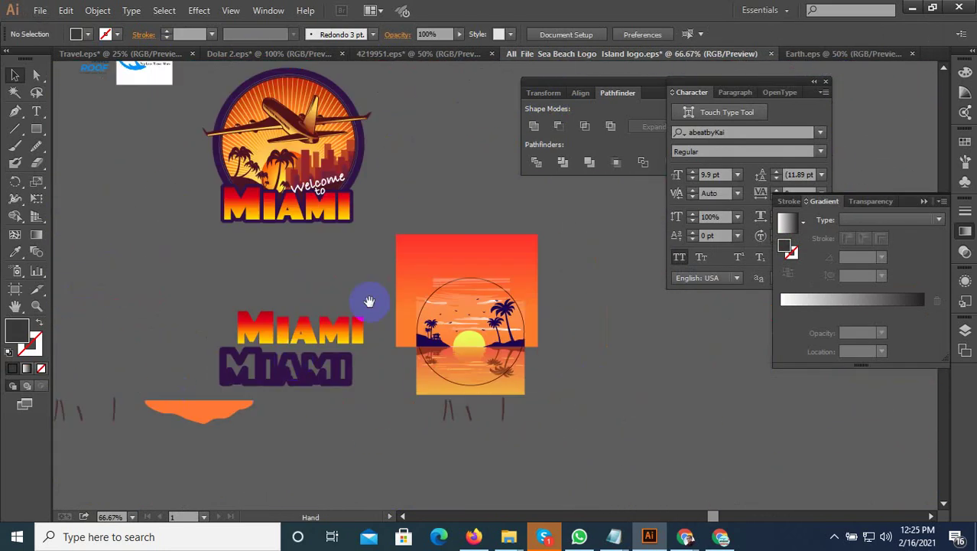
{"action": "scroll", "coordinate": [420, 344], "scroll_direction": "up", "scroll_amount": 2}
{"action": "scroll", "coordinate": [467, 397], "scroll_direction": "down", "scroll_amount": 2}
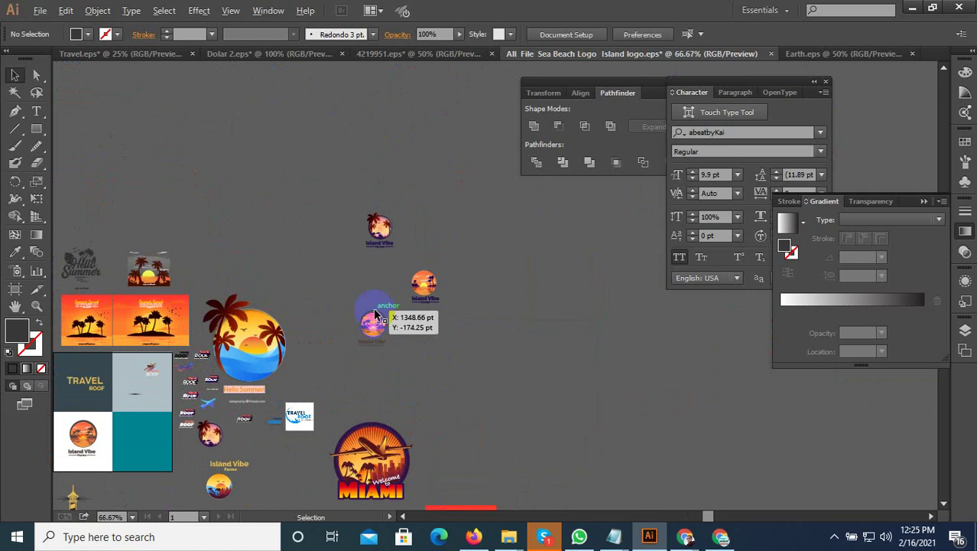
{"action": "scroll", "coordinate": [360, 314], "scroll_direction": "up", "scroll_amount": 4}
{"action": "scroll", "coordinate": [451, 408], "scroll_direction": "down", "scroll_amount": 3}
{"action": "key", "text": "ctrl+v"}
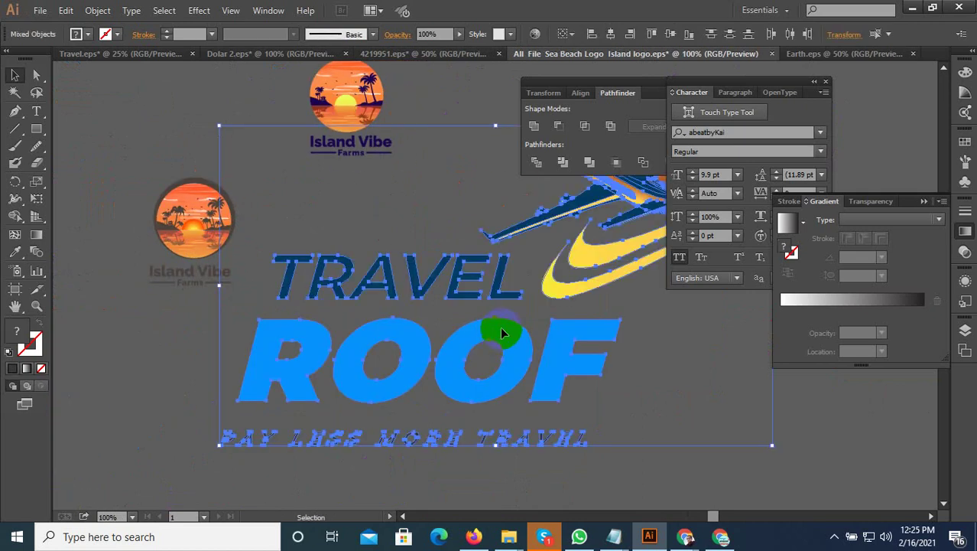
{"action": "scroll", "coordinate": [527, 430], "scroll_direction": "down", "scroll_amount": 1}
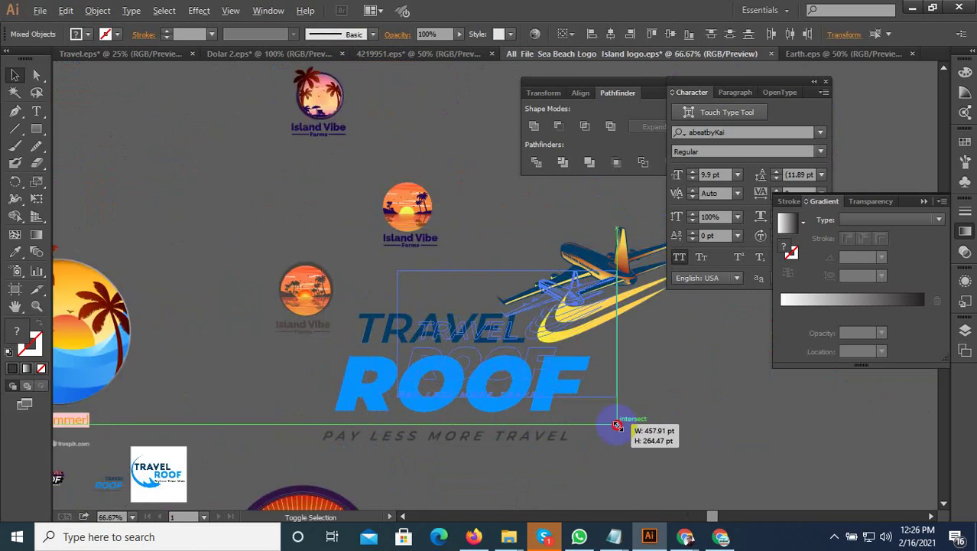
{"action": "mouse_move", "coordinate": [691, 439]}
{"action": "left_mouse_down"}
{"action": "mouse_move", "coordinate": [546, 355]}
{"action": "mouse_move", "coordinate": [348, 374]}
{"action": "mouse_move", "coordinate": [360, 376]}
{"action": "left_mouse_up"}
{"action": "left_click", "coordinate": [404, 382]}
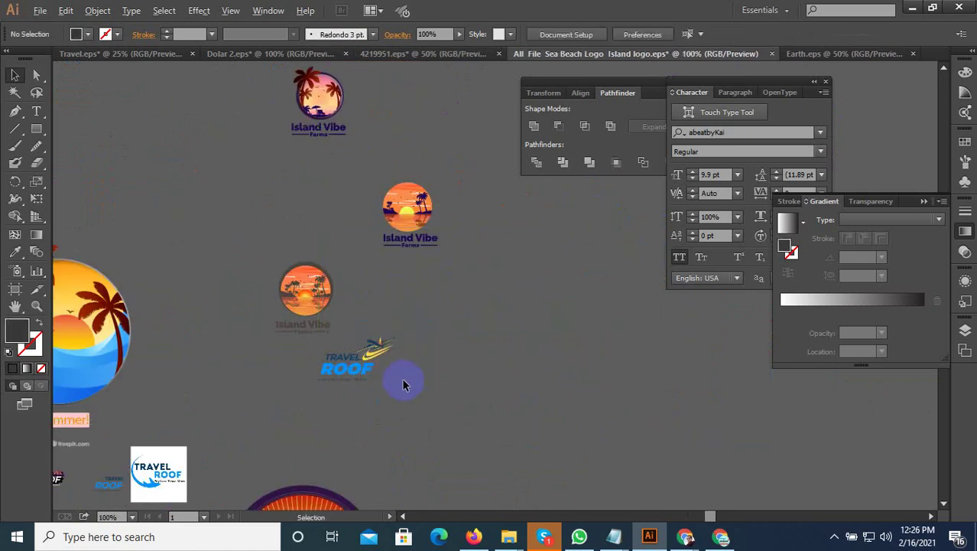
{"action": "scroll", "coordinate": [413, 380], "scroll_direction": "up", "scroll_amount": 3}
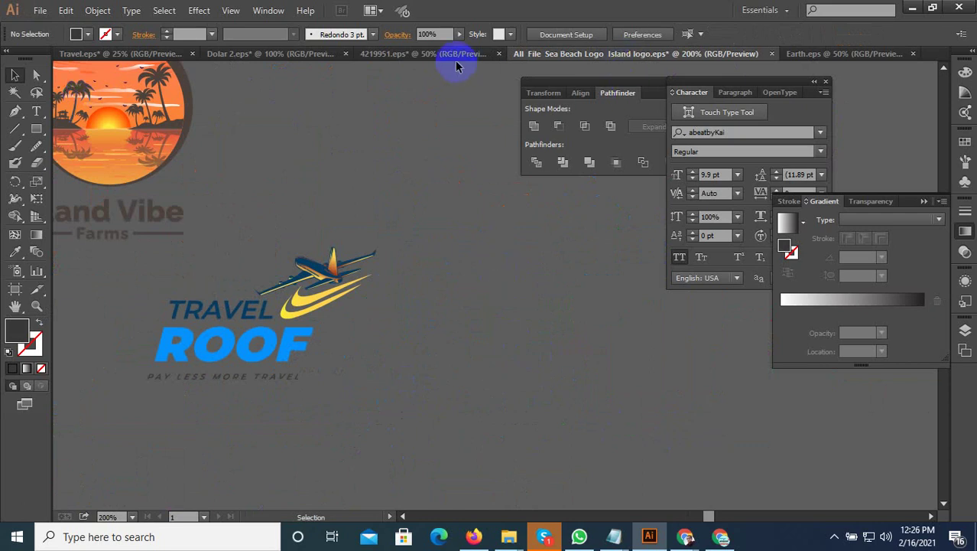
{"action": "left_click", "coordinate": [121, 53]}
{"action": "left_click", "coordinate": [464, 284]}
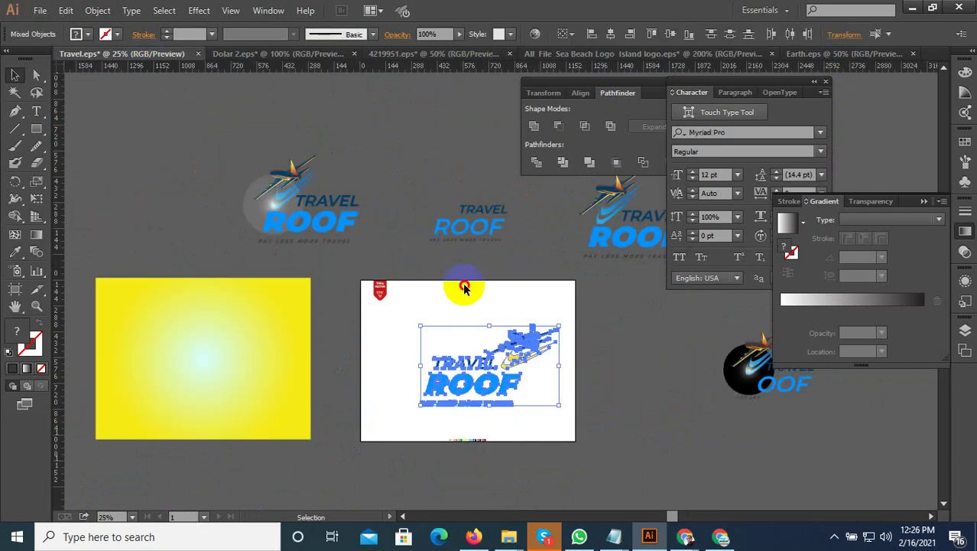
{"action": "scroll", "coordinate": [515, 433], "scroll_direction": "up", "scroll_amount": 3}
{"action": "scroll", "coordinate": [450, 434], "scroll_direction": "down", "scroll_amount": 1}
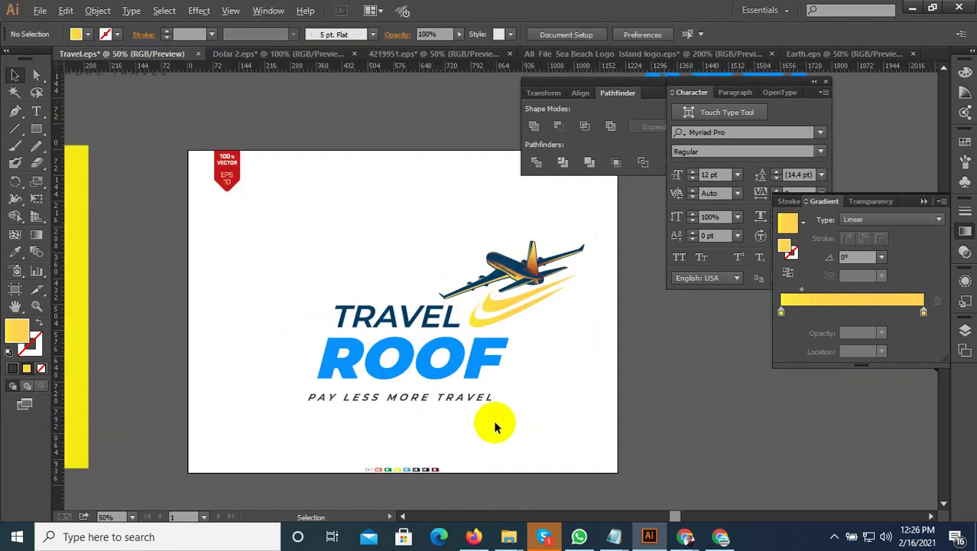
{"action": "scroll", "coordinate": [494, 427], "scroll_direction": "up", "scroll_amount": 1}
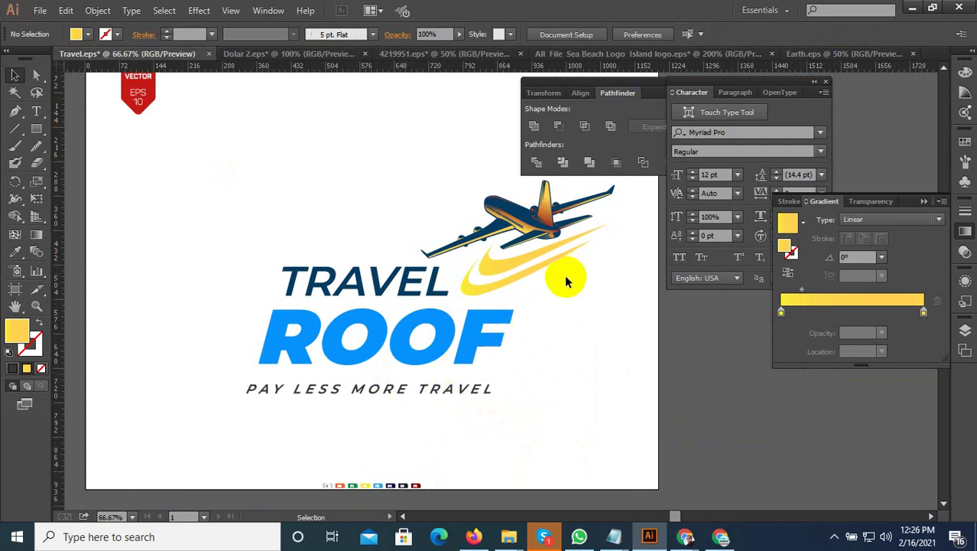
{"action": "scroll", "coordinate": [566, 282], "scroll_direction": "down", "scroll_amount": 1}
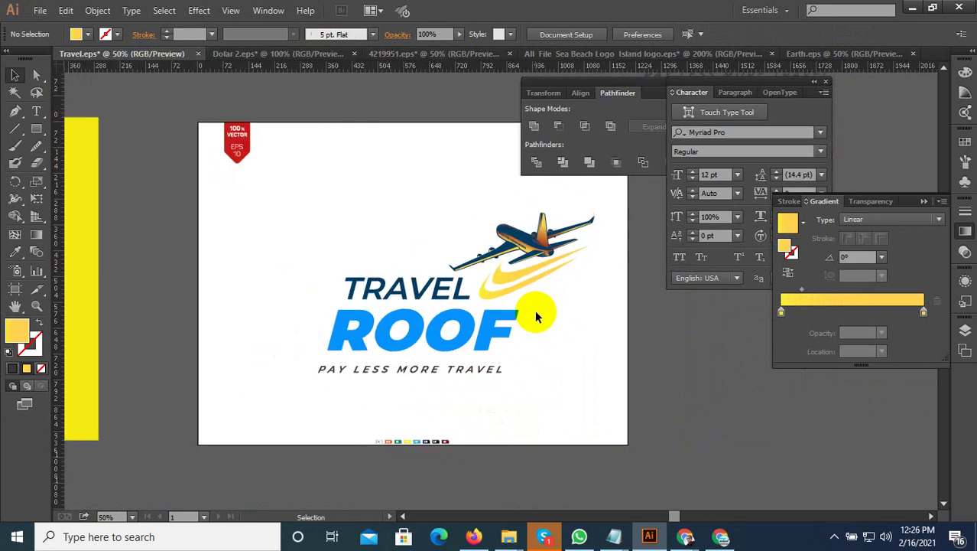
{"action": "left_click", "coordinate": [834, 537]}
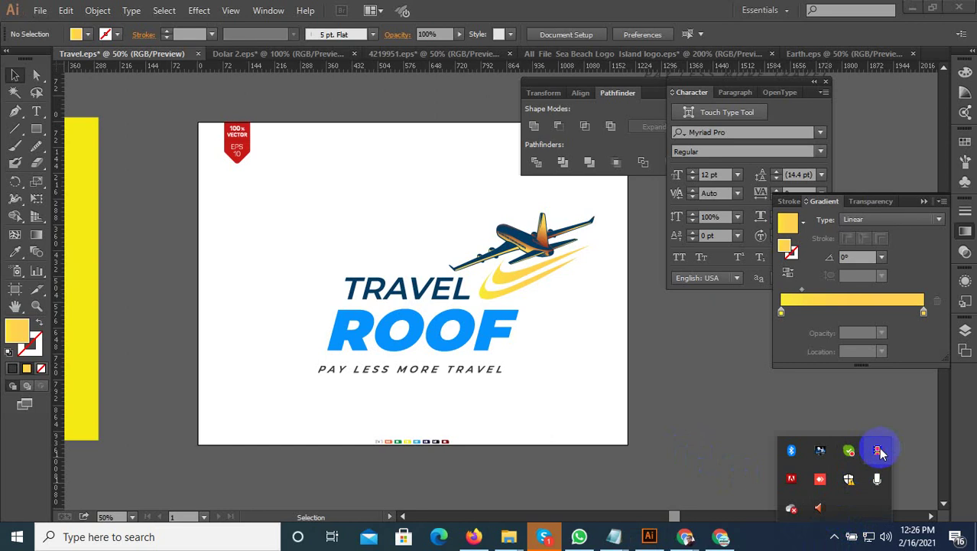
{"action": "left_click", "coordinate": [360, 218]}
- Select the ROOF text and eyedropper the swoosh's yellow onto it
{"action": "scroll", "coordinate": [305, 271], "scroll_direction": "down", "scroll_amount": 2}
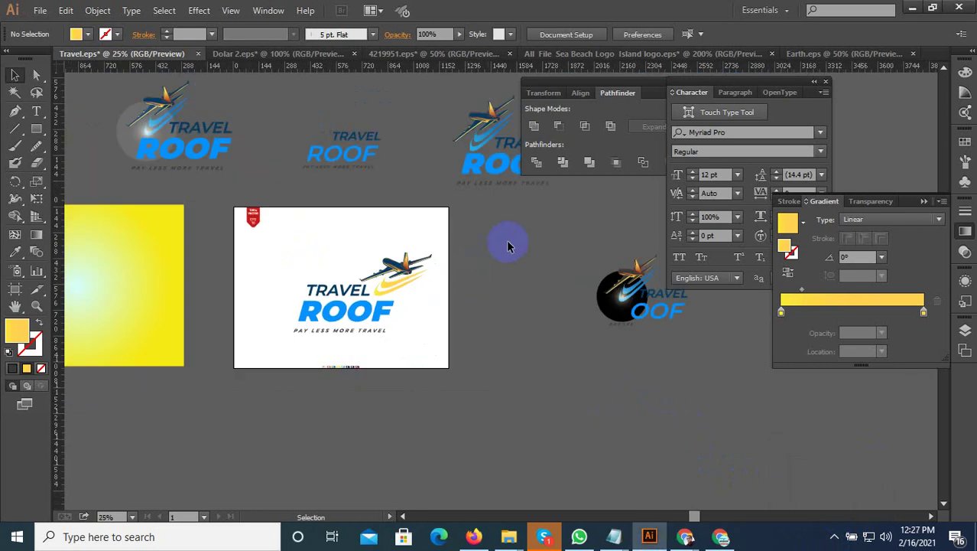
{"action": "mouse_move", "coordinate": [507, 242]}
{"action": "left_mouse_down"}
{"action": "mouse_move", "coordinate": [284, 341]}
{"action": "mouse_move", "coordinate": [595, 454]}
{"action": "left_mouse_up"}
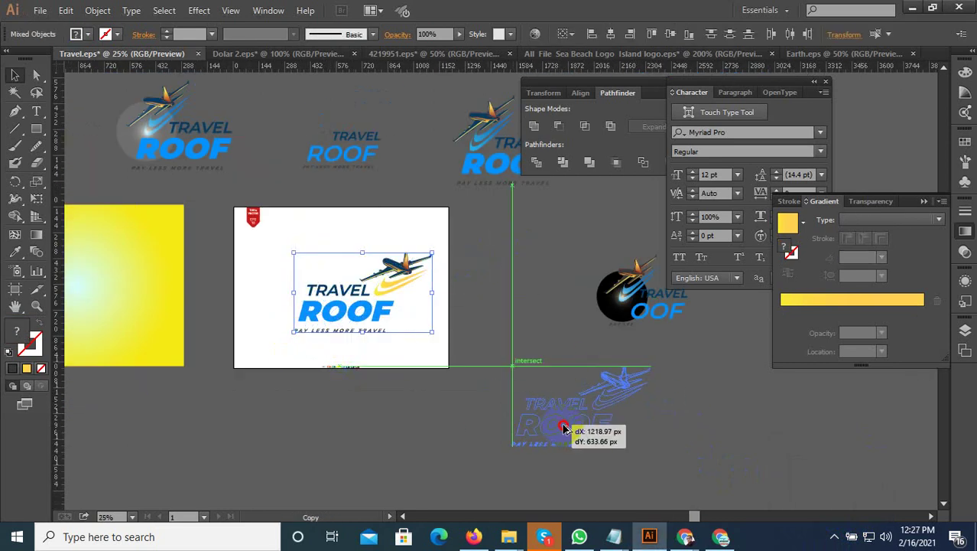
{"action": "scroll", "coordinate": [336, 312], "scroll_direction": "up", "scroll_amount": 3}
{"action": "left_click", "coordinate": [360, 306]}
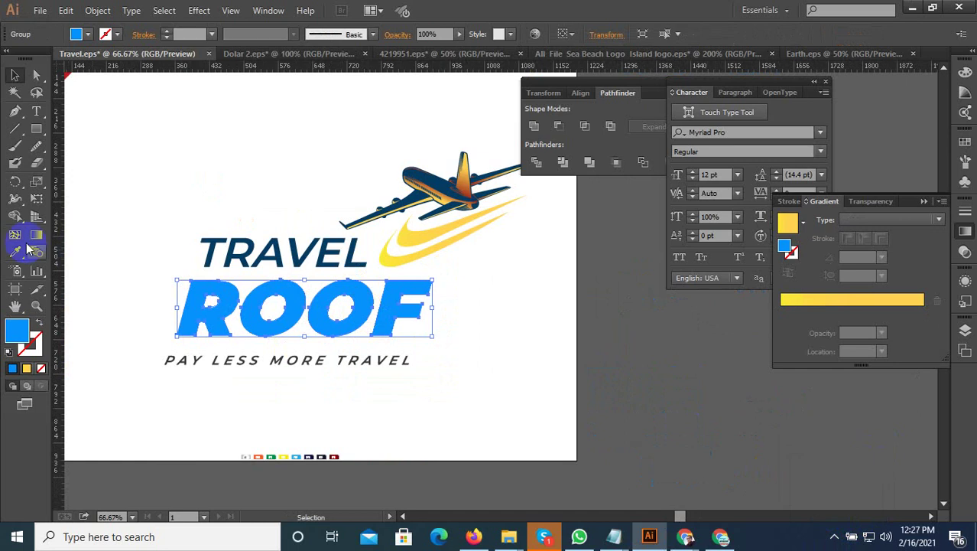
{"action": "left_click", "coordinate": [17, 249]}
{"action": "left_click", "coordinate": [421, 255]}
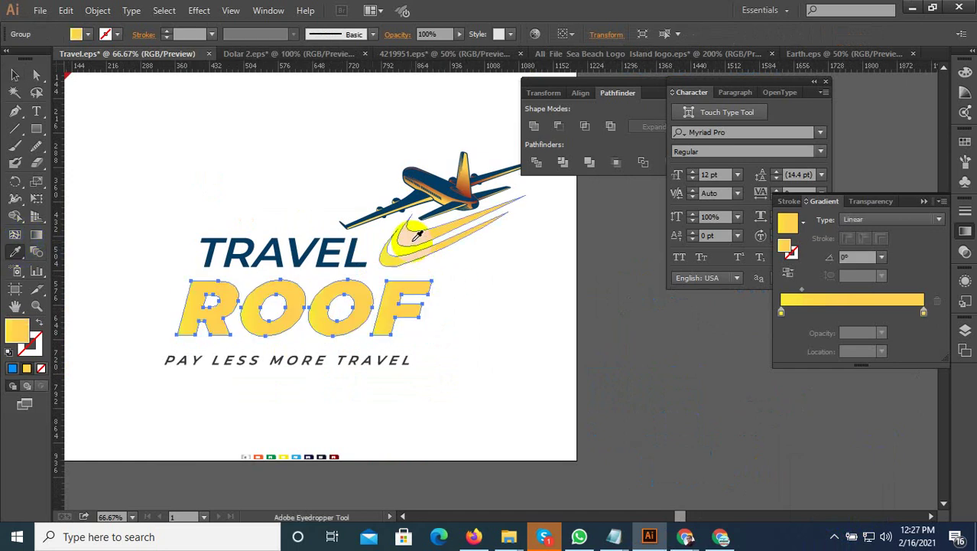
- Fit the artboard in view and deselect the now-yellow ROOF text
{"action": "scroll", "coordinate": [475, 332], "scroll_direction": "down", "scroll_amount": 1}
{"action": "scroll", "coordinate": [392, 375], "scroll_direction": "up", "scroll_amount": 1}
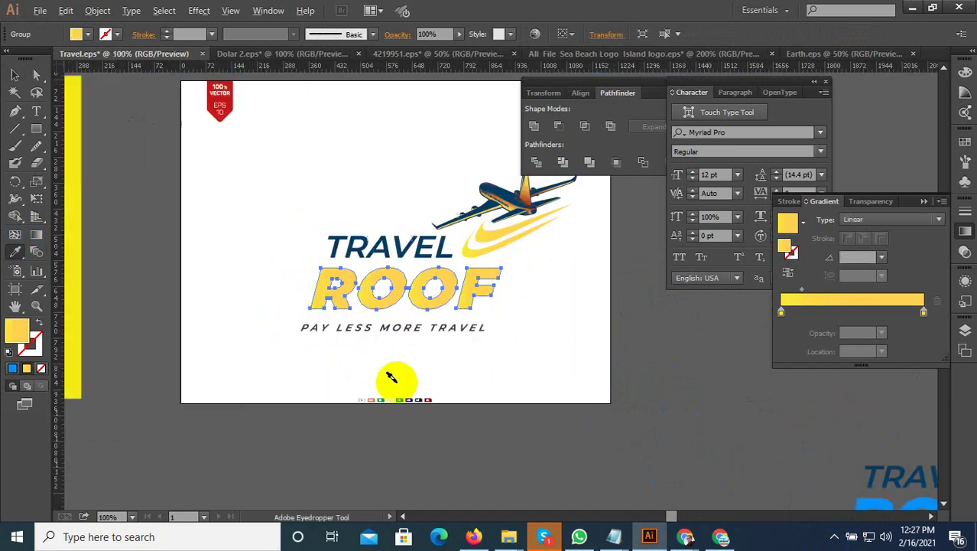
{"action": "scroll", "coordinate": [415, 410], "scroll_direction": "up", "scroll_amount": 1}
{"action": "scroll", "coordinate": [359, 456], "scroll_direction": "up", "scroll_amount": 3}
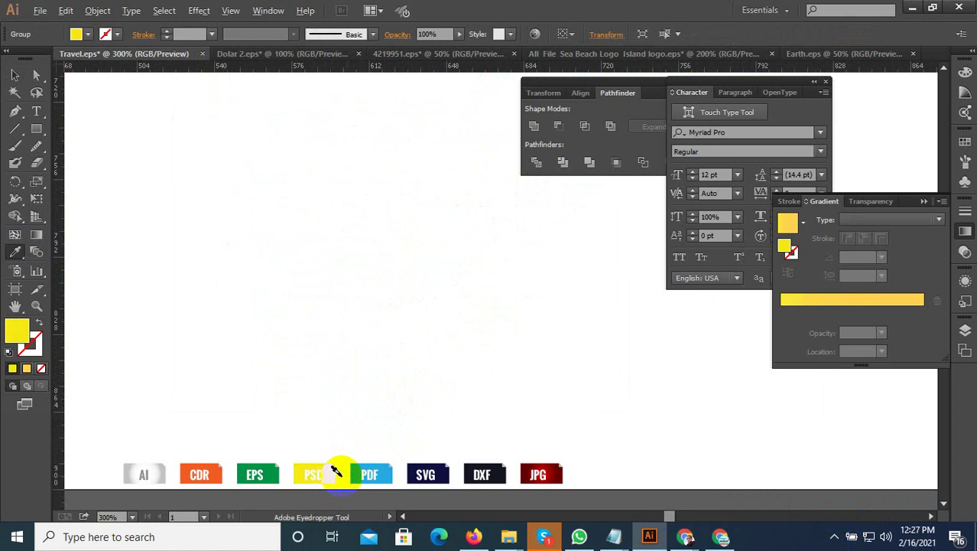
{"action": "key", "text": "ctrl+0"}
{"action": "left_click", "coordinate": [15, 75]}
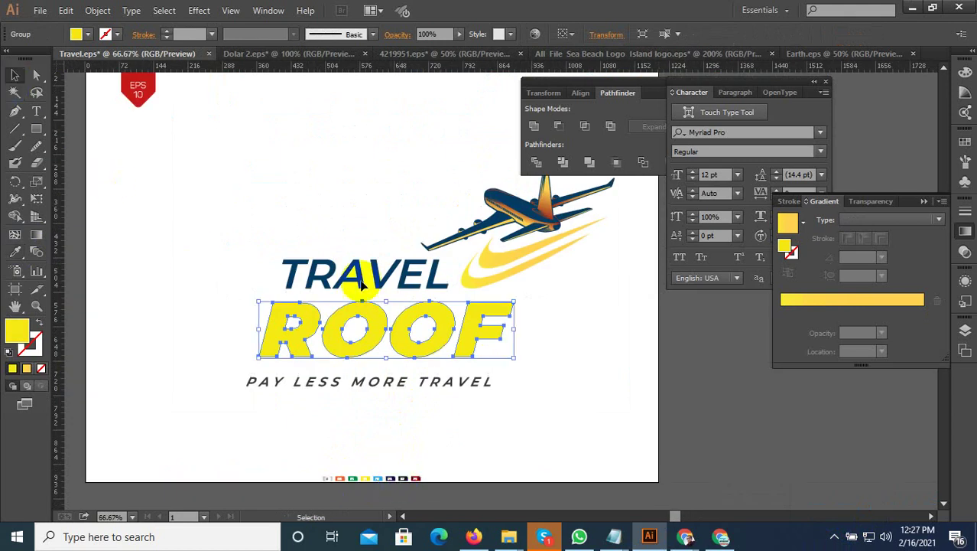
{"action": "left_click", "coordinate": [741, 414]}
{"action": "scroll", "coordinate": [585, 375], "scroll_direction": "down", "scroll_amount": 1}
{"action": "scroll", "coordinate": [585, 375], "scroll_direction": "up", "scroll_amount": 1}
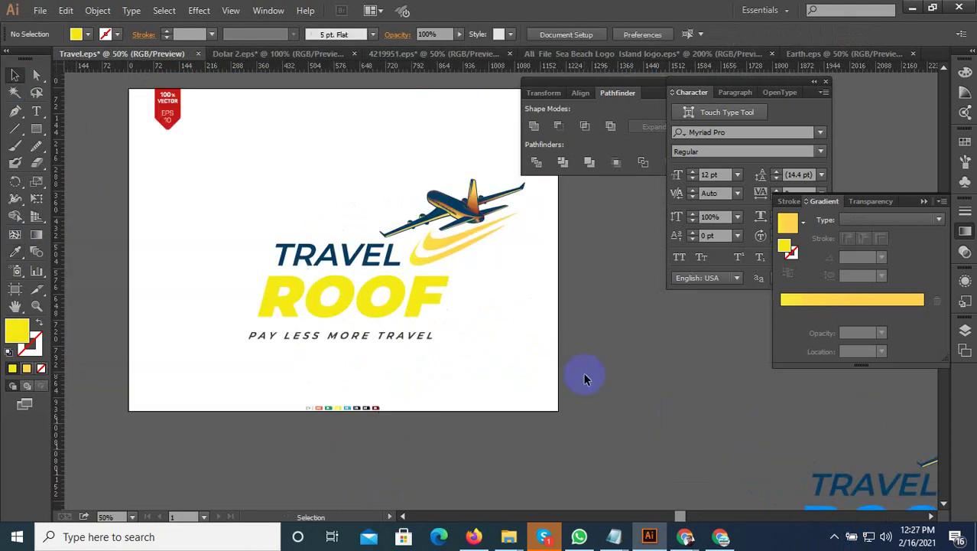
{"action": "scroll", "coordinate": [468, 282], "scroll_direction": "up", "scroll_amount": 1}
{"action": "scroll", "coordinate": [506, 355], "scroll_direction": "down", "scroll_amount": 1}
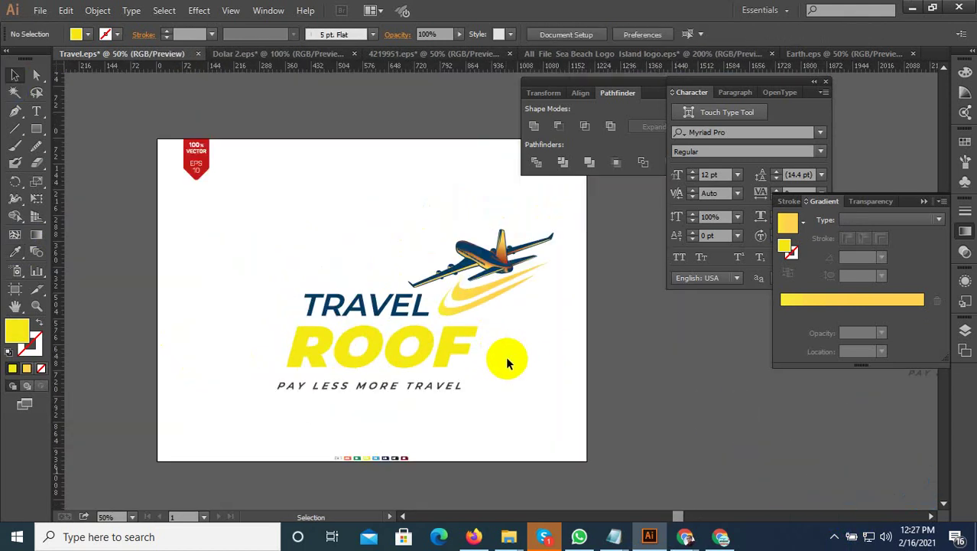
- Export the logo via Save for Web as JPEG High, named Travel-2 in the Travel folder
{"action": "key", "text": "ctrl+alt+shift+s"}
{"action": "left_click", "coordinate": [777, 477]}
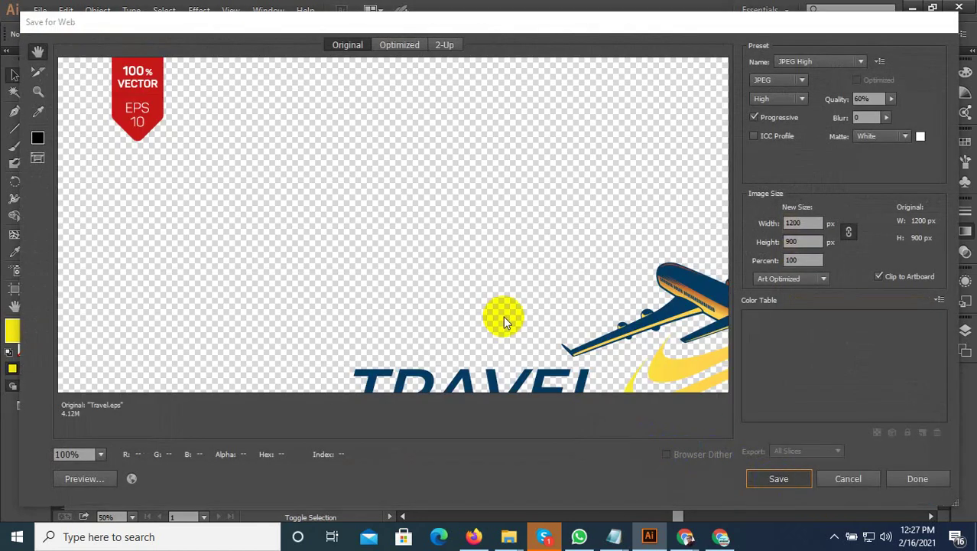
{"action": "left_click", "coordinate": [321, 126]}
{"action": "key", "text": "Menu"}
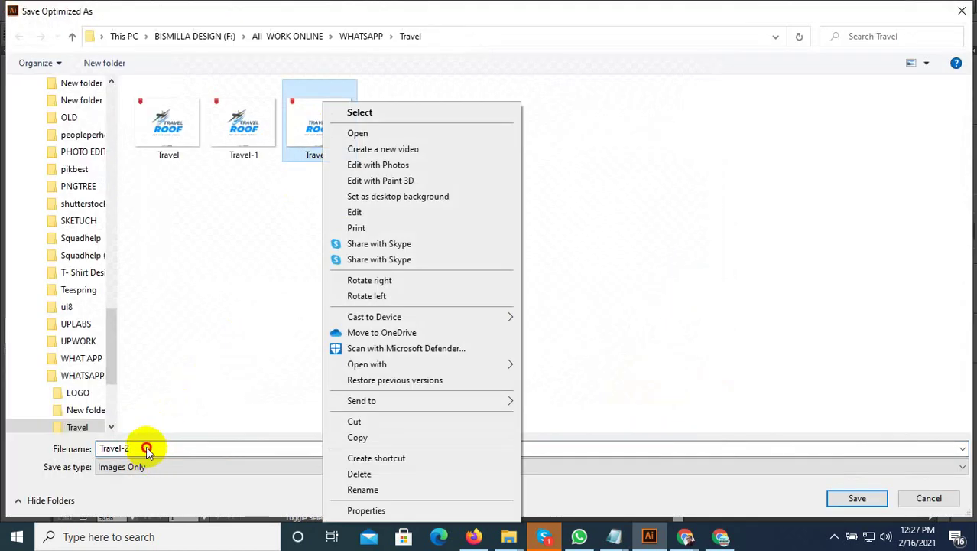
{"action": "double_click", "coordinate": [149, 448]}
{"action": "type", "text": "2"}
{"action": "double_click", "coordinate": [161, 448]}
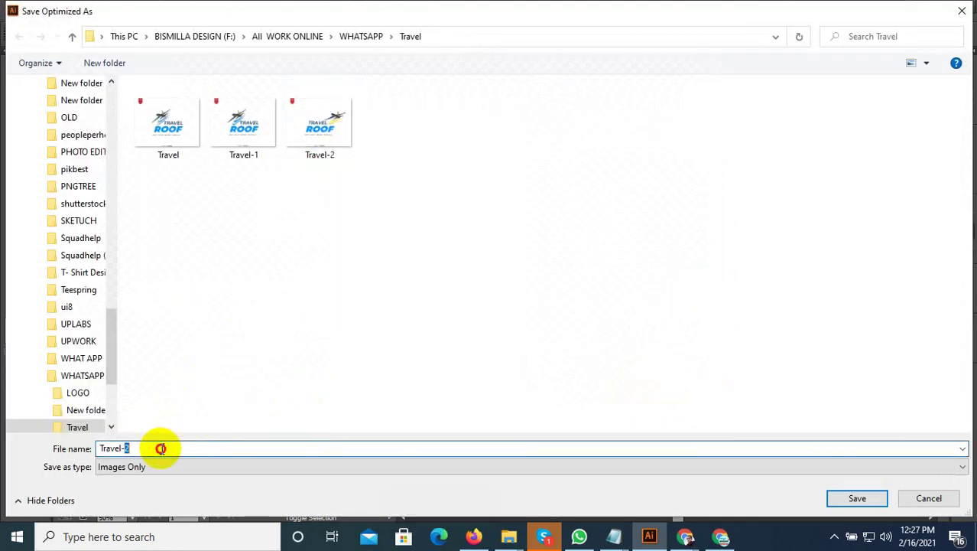
{"action": "left_click", "coordinate": [858, 499]}
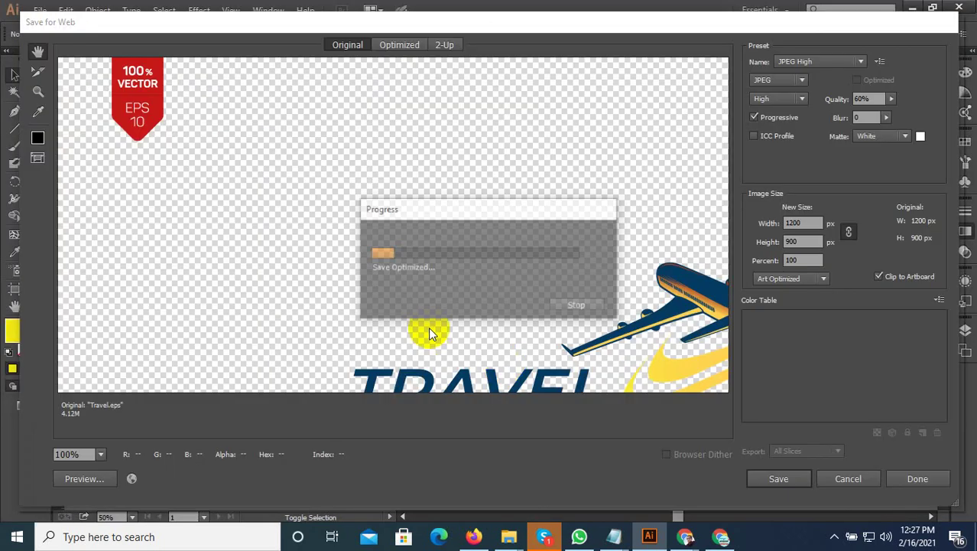
- Attach the exported Travel-2 JPEG as a photo and send it in the WhatsApp chat
{"action": "left_click", "coordinate": [581, 538]}
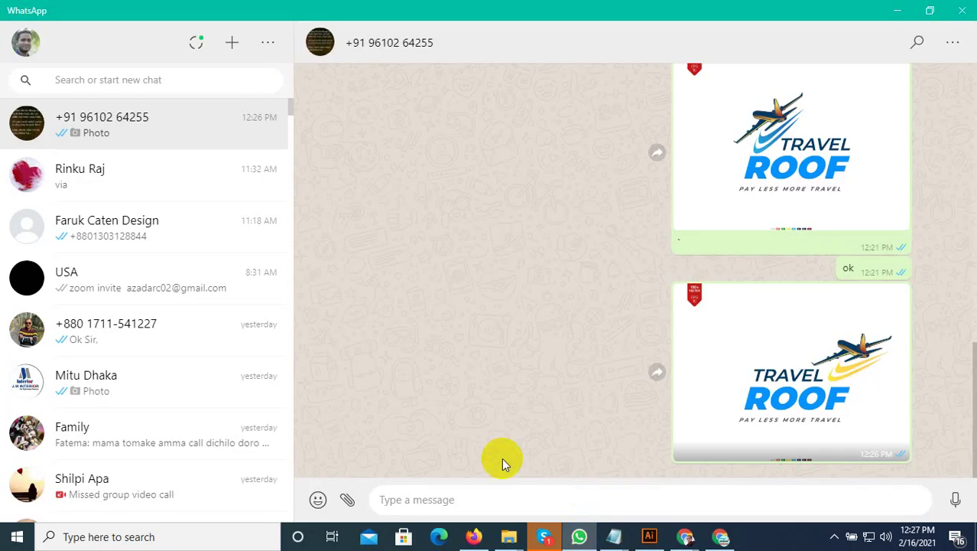
{"action": "left_click", "coordinate": [349, 500]}
{"action": "left_click", "coordinate": [348, 451]}
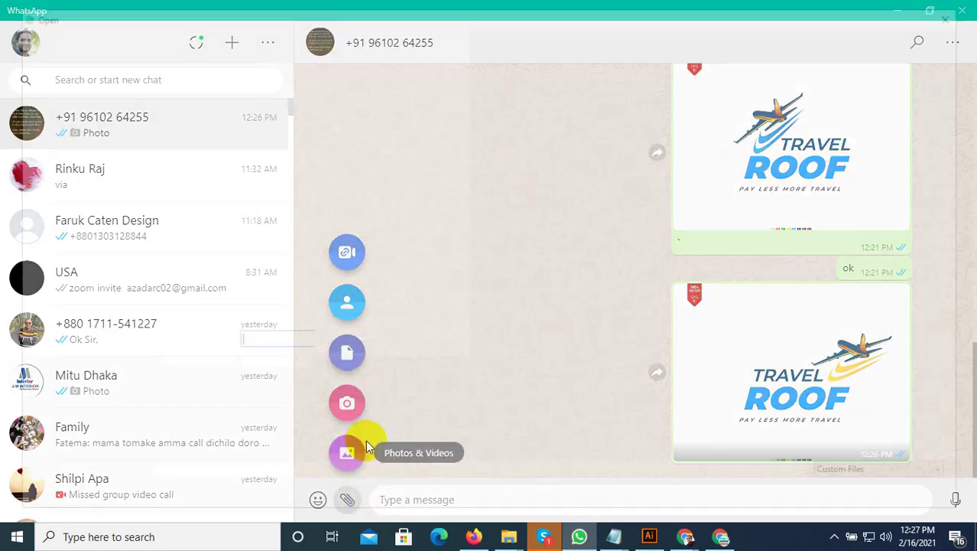
{"action": "double_click", "coordinate": [397, 149]}
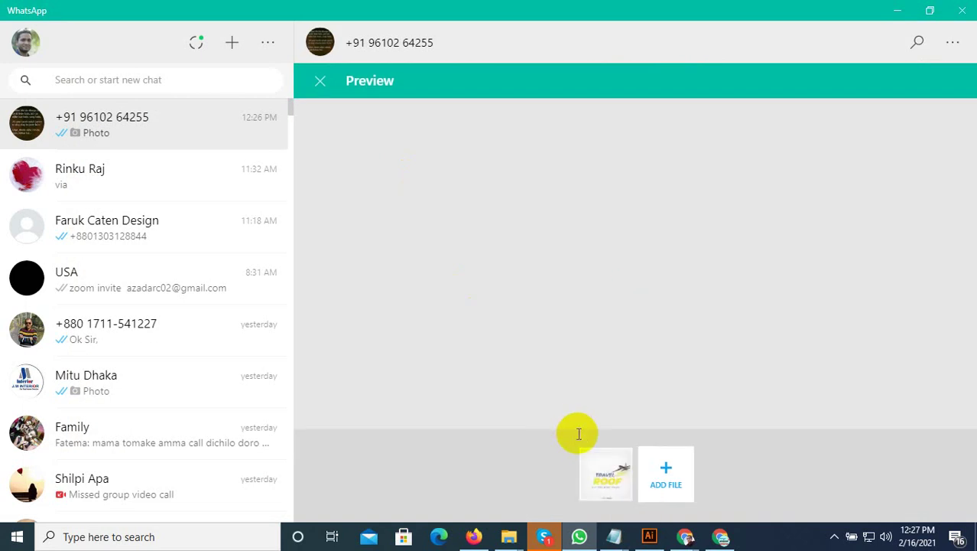
{"action": "key", "text": "Return"}
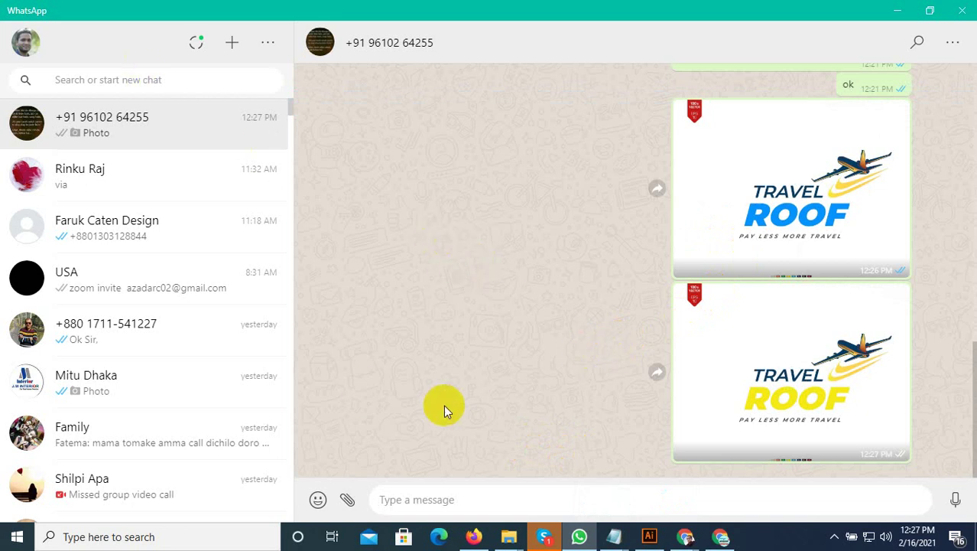
{"action": "scroll", "coordinate": [768, 397], "scroll_direction": "up", "scroll_amount": 1}
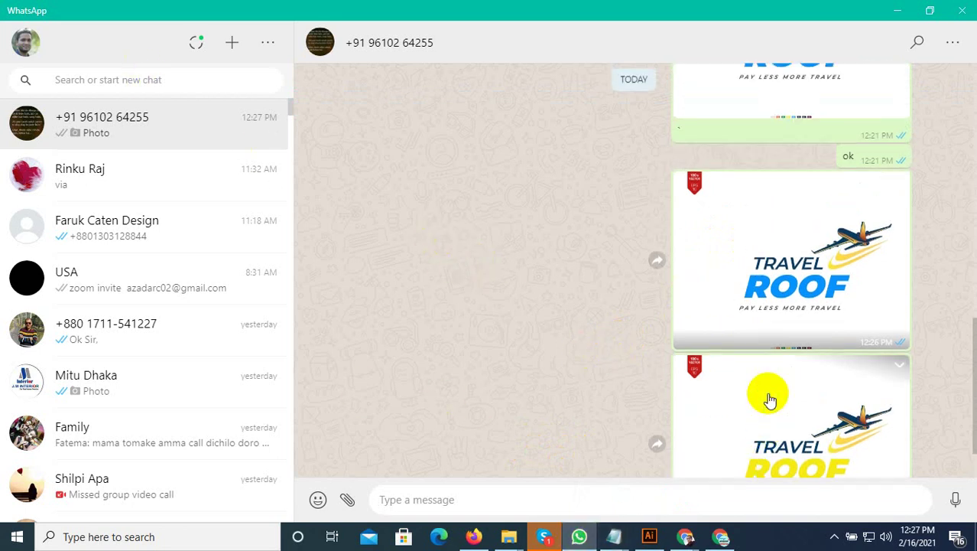
{"action": "scroll", "coordinate": [778, 397], "scroll_direction": "up", "scroll_amount": 2}
{"action": "scroll", "coordinate": [786, 399], "scroll_direction": "up", "scroll_amount": 2}
{"action": "scroll", "coordinate": [506, 371], "scroll_direction": "down", "scroll_amount": 4}
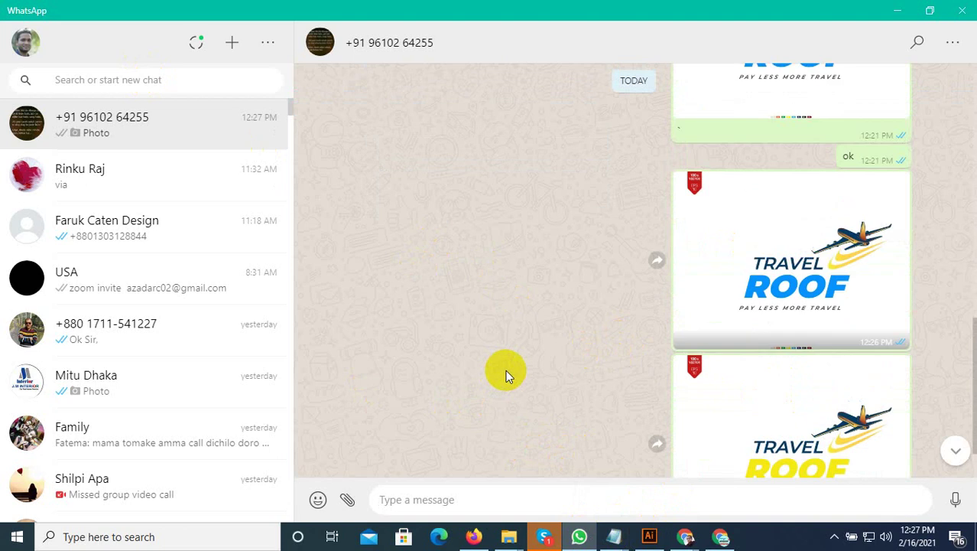
{"action": "scroll", "coordinate": [524, 342], "scroll_direction": "down", "scroll_amount": 1}
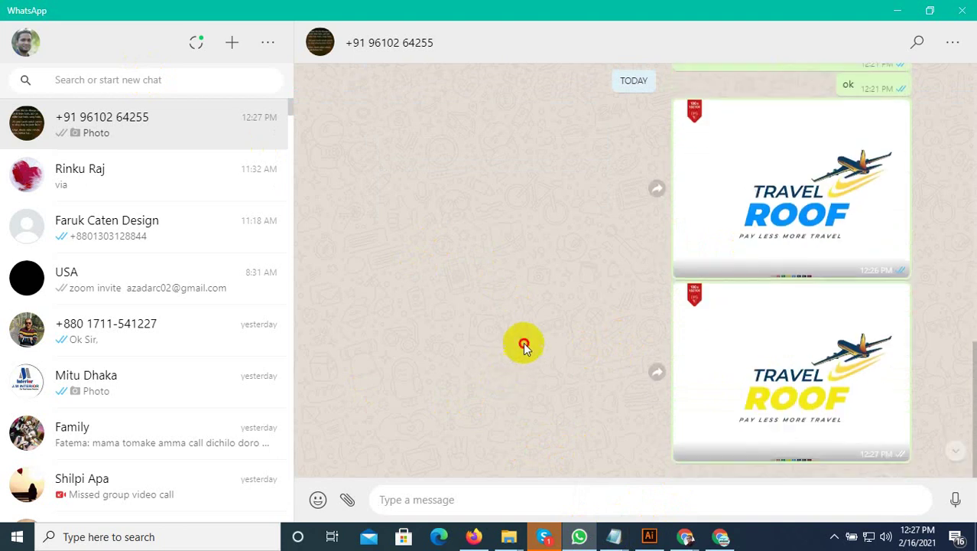
{"action": "left_click", "coordinate": [649, 536]}
{"action": "scroll", "coordinate": [428, 428], "scroll_direction": "up", "scroll_amount": 1}
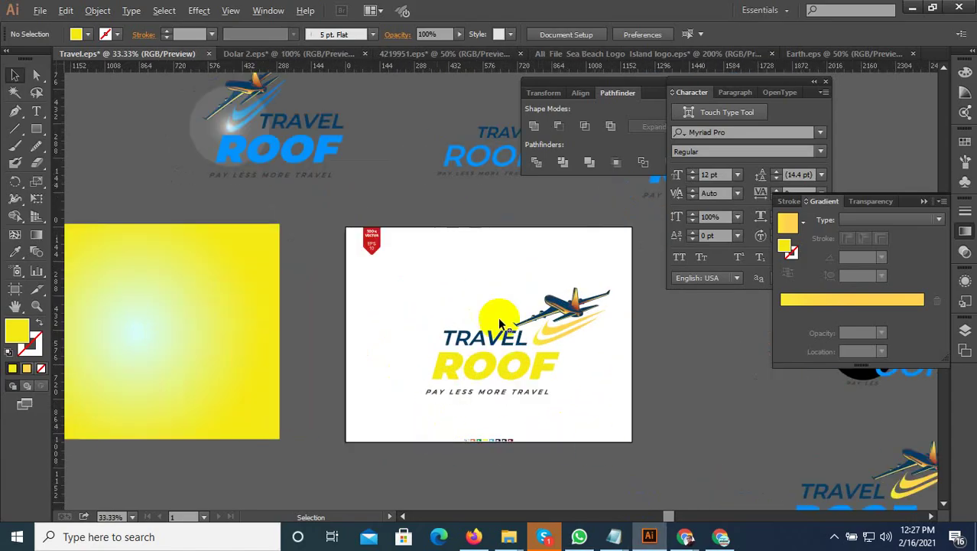
{"action": "left_click", "coordinate": [548, 55]}
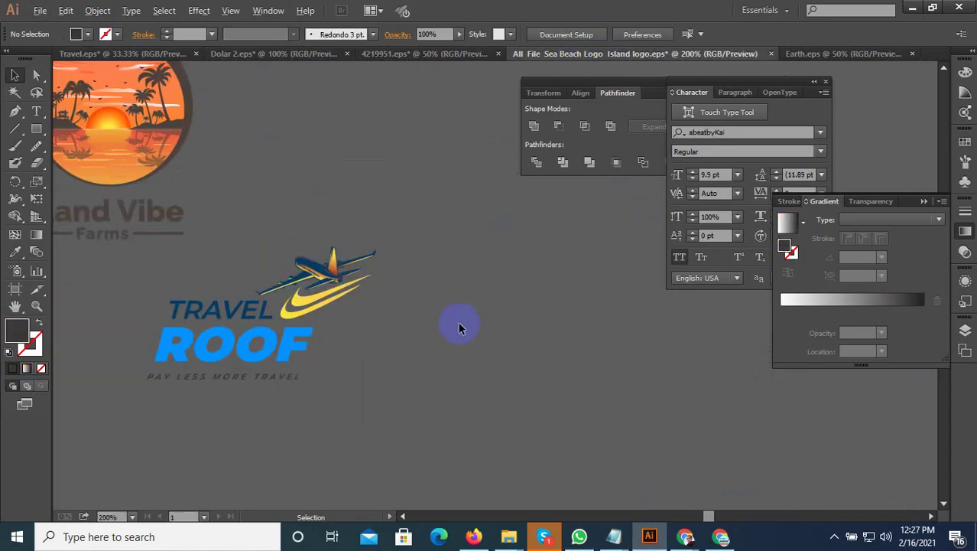
{"action": "left_click_drag", "start_coordinate": [457, 323], "coordinate": [627, 359]}
{"action": "scroll", "coordinate": [627, 359], "scroll_direction": "up", "scroll_amount": 3}
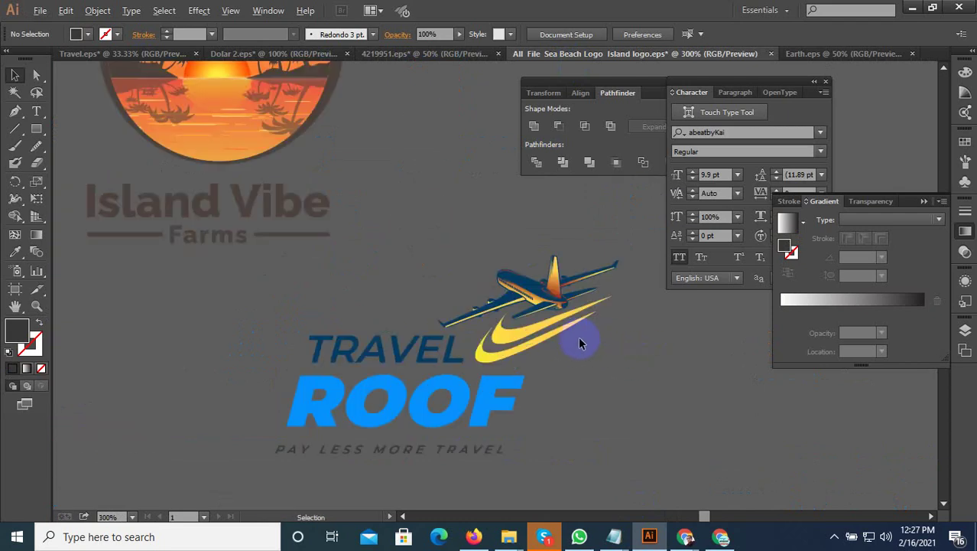
{"action": "scroll", "coordinate": [580, 344], "scroll_direction": "down", "scroll_amount": 3}
{"action": "left_click_drag", "start_coordinate": [556, 388], "coordinate": [526, 290]}
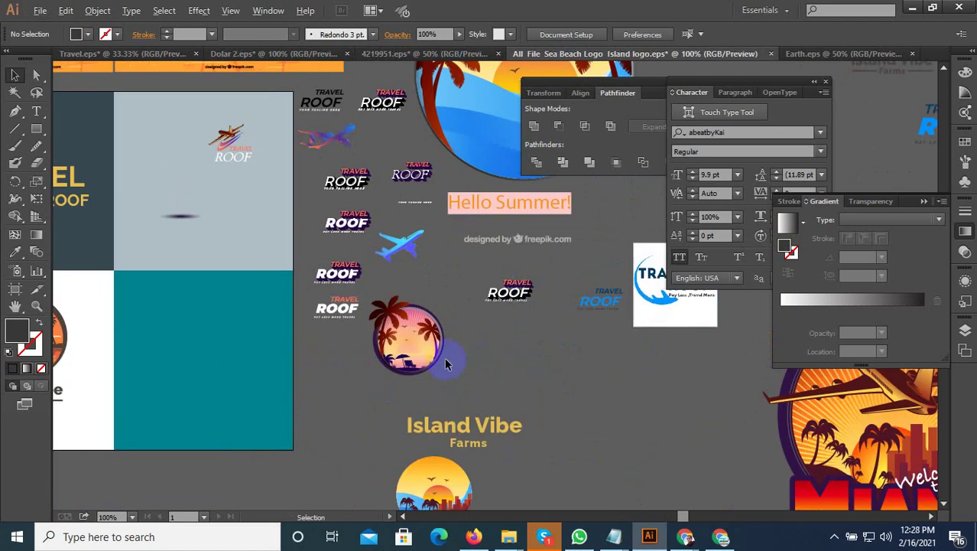
{"action": "scroll", "coordinate": [444, 321], "scroll_direction": "right", "scroll_amount": 2}
{"action": "scroll", "coordinate": [443, 319], "scroll_direction": "right", "scroll_amount": 3}
{"action": "scroll", "coordinate": [447, 306], "scroll_direction": "up", "scroll_amount": 4}
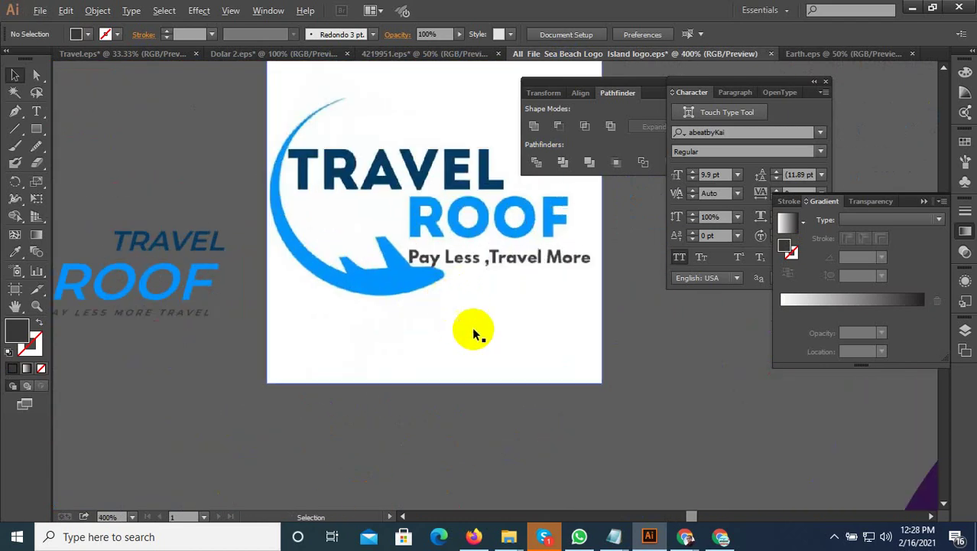
{"action": "scroll", "coordinate": [546, 338], "scroll_direction": "down", "scroll_amount": 4}
{"action": "scroll", "coordinate": [549, 326], "scroll_direction": "down", "scroll_amount": 3}
{"action": "scroll", "coordinate": [549, 326], "scroll_direction": "down", "scroll_amount": 3}
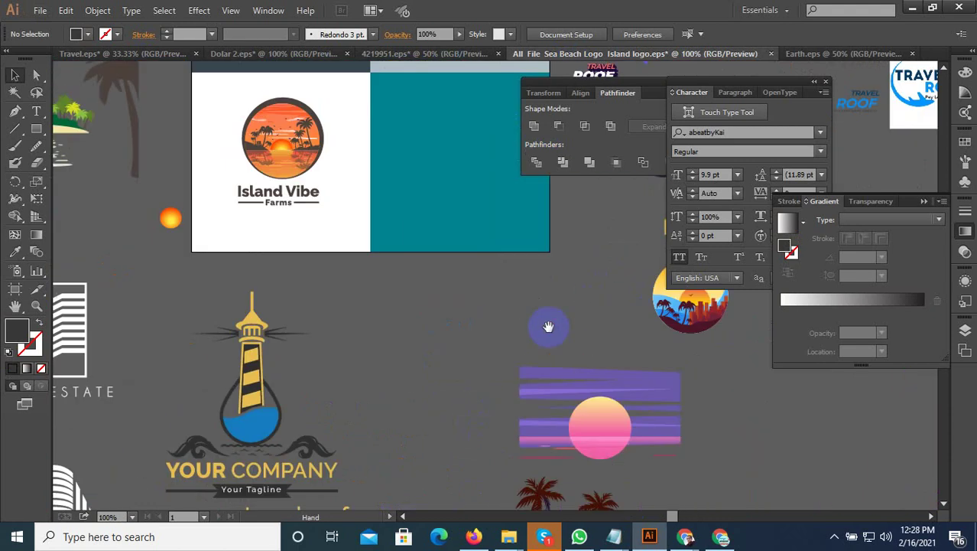
{"action": "scroll", "coordinate": [549, 326], "scroll_direction": "down", "scroll_amount": 3}
{"action": "scroll", "coordinate": [699, 392], "scroll_direction": "down", "scroll_amount": 5}
{"action": "left_click_drag", "start_coordinate": [698, 392], "coordinate": [290, 373]}
{"action": "left_click", "coordinate": [480, 306]}
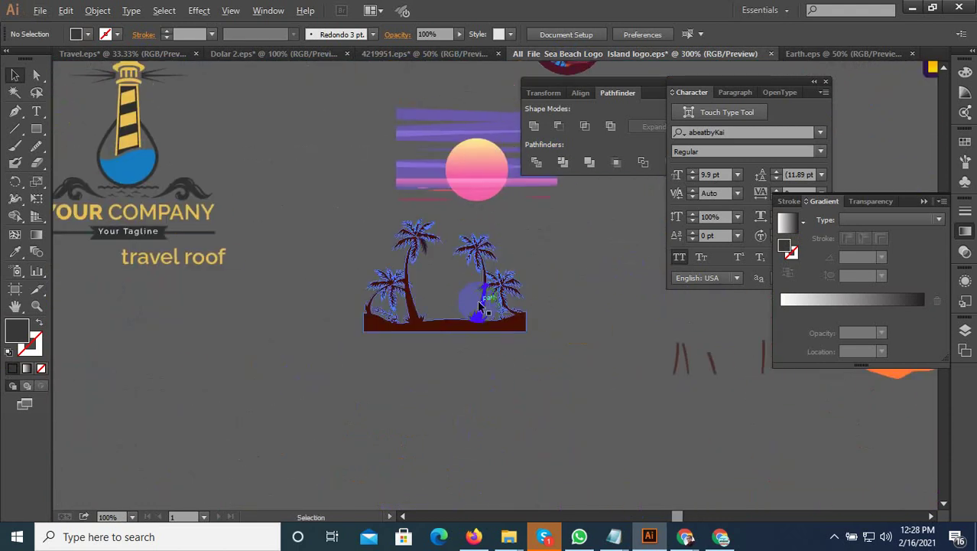
{"action": "scroll", "coordinate": [480, 305], "scroll_direction": "up", "scroll_amount": 3}
{"action": "scroll", "coordinate": [386, 405], "scroll_direction": "down", "scroll_amount": 4}
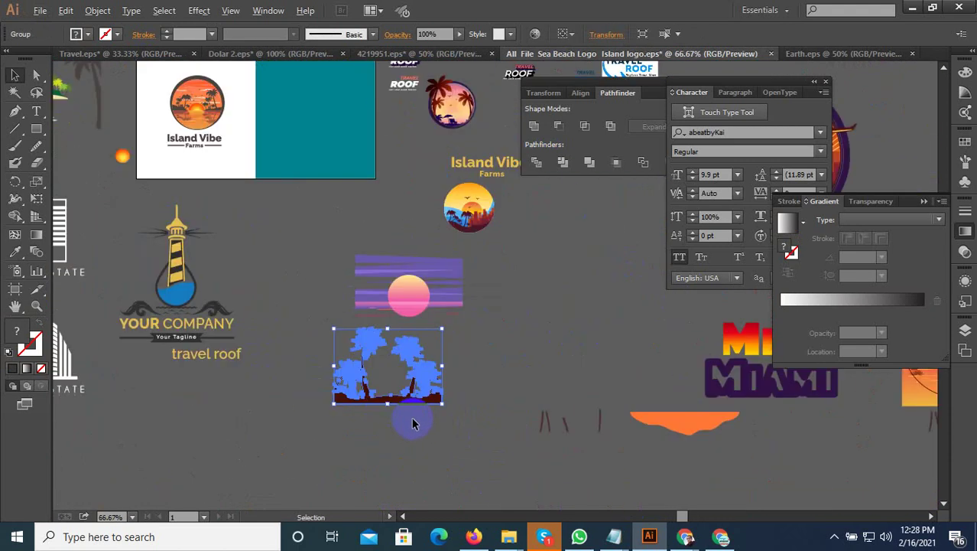
{"action": "scroll", "coordinate": [406, 409], "scroll_direction": "down", "scroll_amount": 1}
{"action": "scroll", "coordinate": [505, 373], "scroll_direction": "down", "scroll_amount": 2}
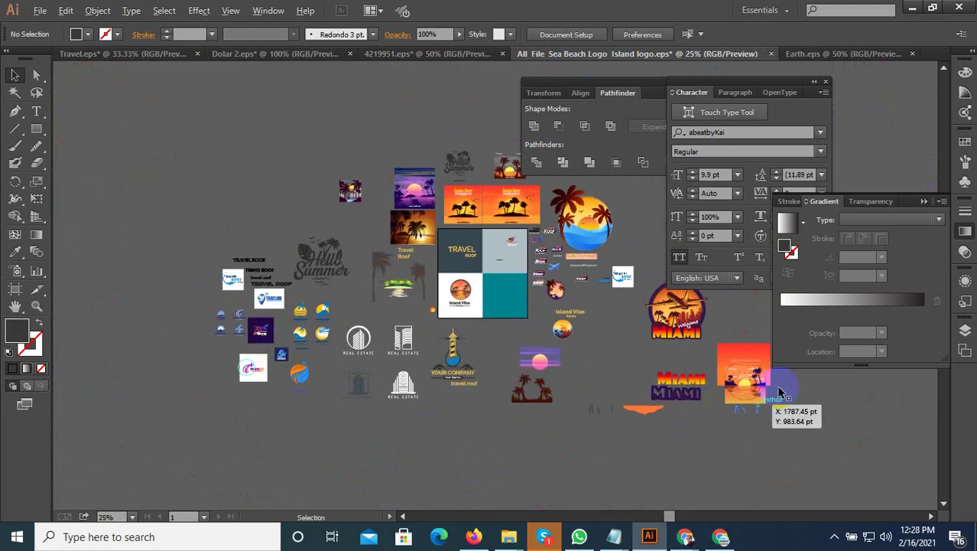
{"action": "scroll", "coordinate": [773, 386], "scroll_direction": "up", "scroll_amount": 4}
{"action": "scroll", "coordinate": [765, 375], "scroll_direction": "up", "scroll_amount": 3}
{"action": "scroll", "coordinate": [415, 410], "scroll_direction": "up", "scroll_amount": 1}
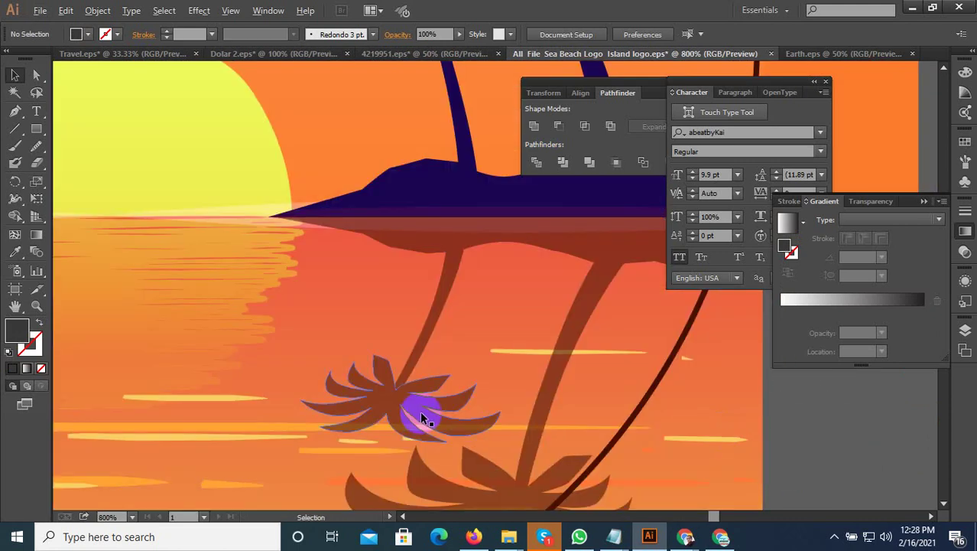
{"action": "scroll", "coordinate": [464, 414], "scroll_direction": "down", "scroll_amount": 3}
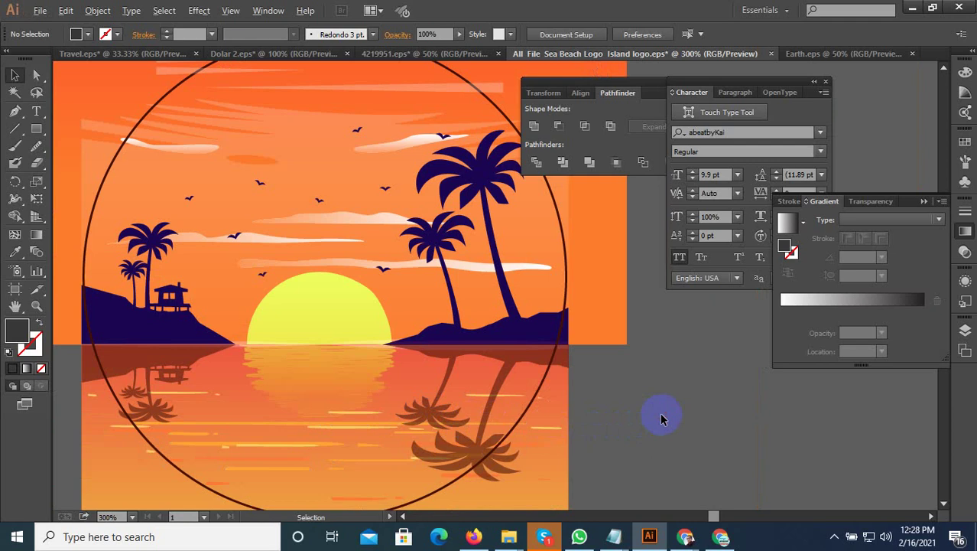
{"action": "scroll", "coordinate": [666, 424], "scroll_direction": "down", "scroll_amount": 3}
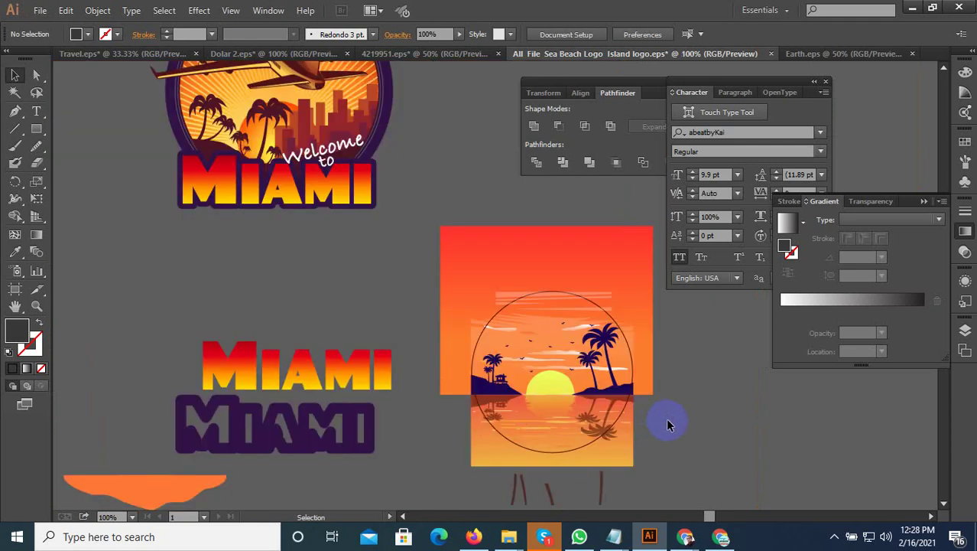
{"action": "scroll", "coordinate": [666, 421], "scroll_direction": "down", "scroll_amount": 3}
{"action": "scroll", "coordinate": [476, 415], "scroll_direction": "up", "scroll_amount": 1}
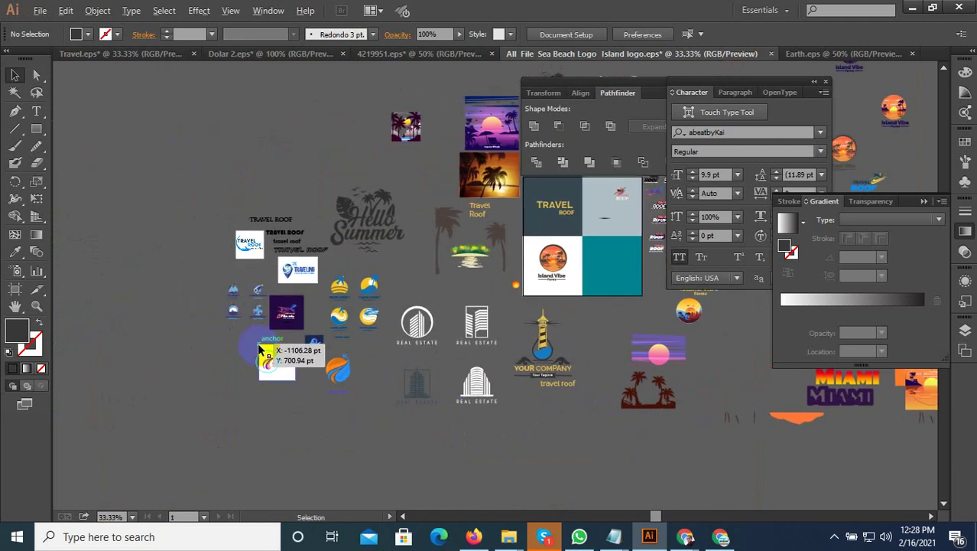
{"action": "scroll", "coordinate": [338, 241], "scroll_direction": "up", "scroll_amount": 3}
{"action": "scroll", "coordinate": [370, 229], "scroll_direction": "up", "scroll_amount": 3}
{"action": "scroll", "coordinate": [336, 313], "scroll_direction": "up", "scroll_amount": 2}
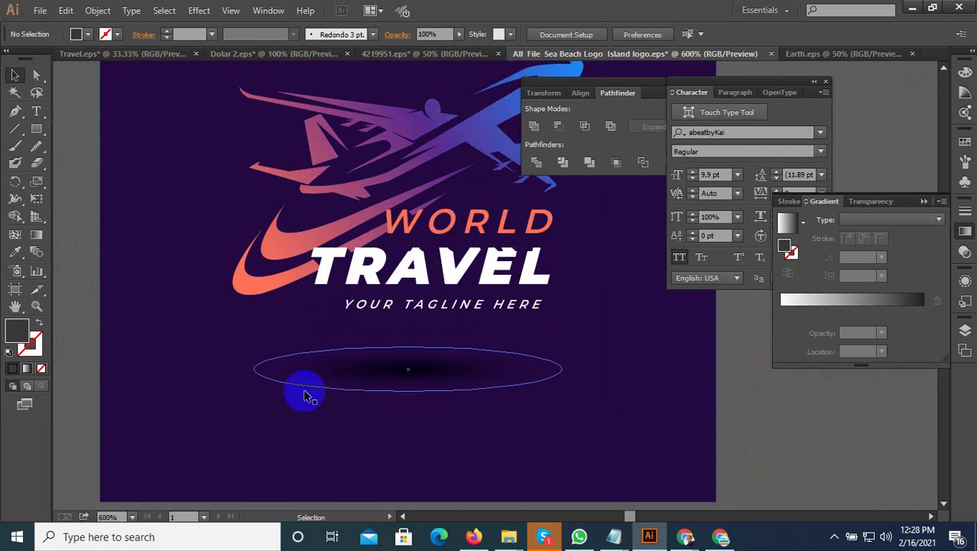
{"action": "scroll", "coordinate": [309, 407], "scroll_direction": "down", "scroll_amount": 1}
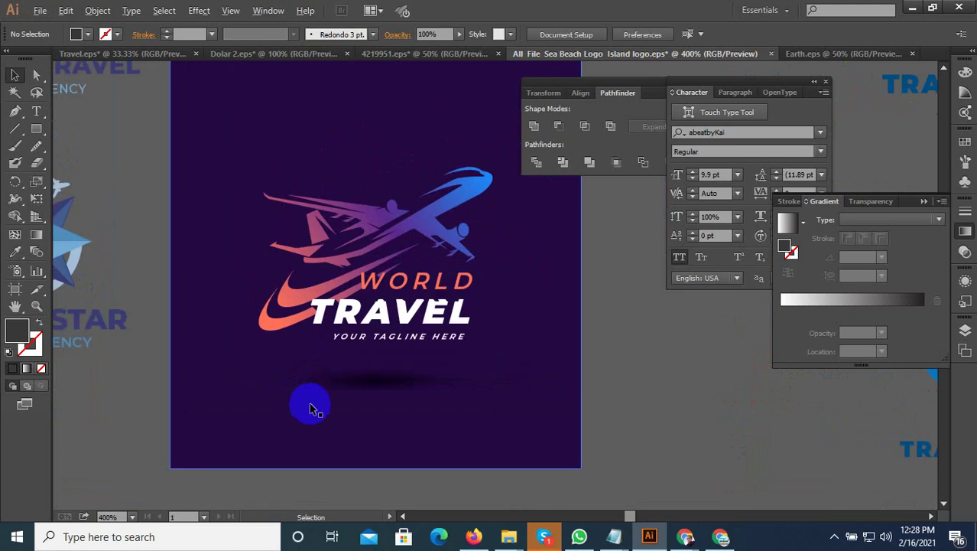
{"action": "scroll", "coordinate": [319, 413], "scroll_direction": "down", "scroll_amount": 5}
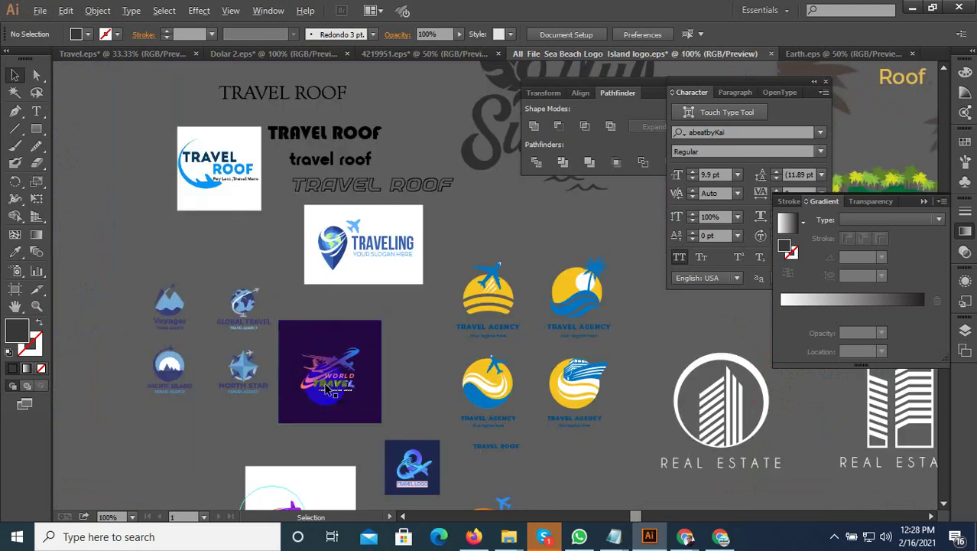
{"action": "scroll", "coordinate": [329, 398], "scroll_direction": "up", "scroll_amount": 3}
{"action": "scroll", "coordinate": [438, 388], "scroll_direction": "down", "scroll_amount": 1}
{"action": "scroll", "coordinate": [438, 388], "scroll_direction": "down", "scroll_amount": 1}
{"action": "scroll", "coordinate": [459, 398], "scroll_direction": "up", "scroll_amount": 2}
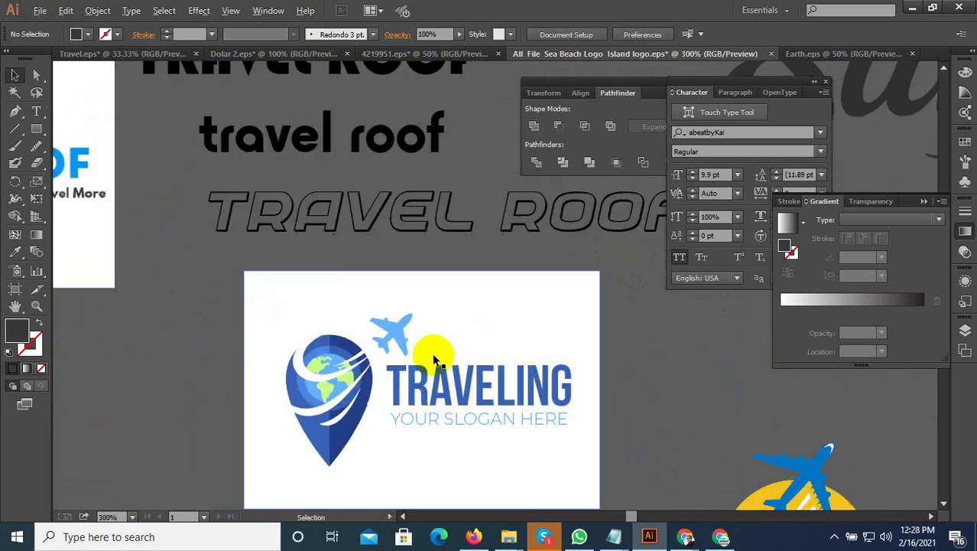
{"action": "scroll", "coordinate": [443, 390], "scroll_direction": "up", "scroll_amount": 1}
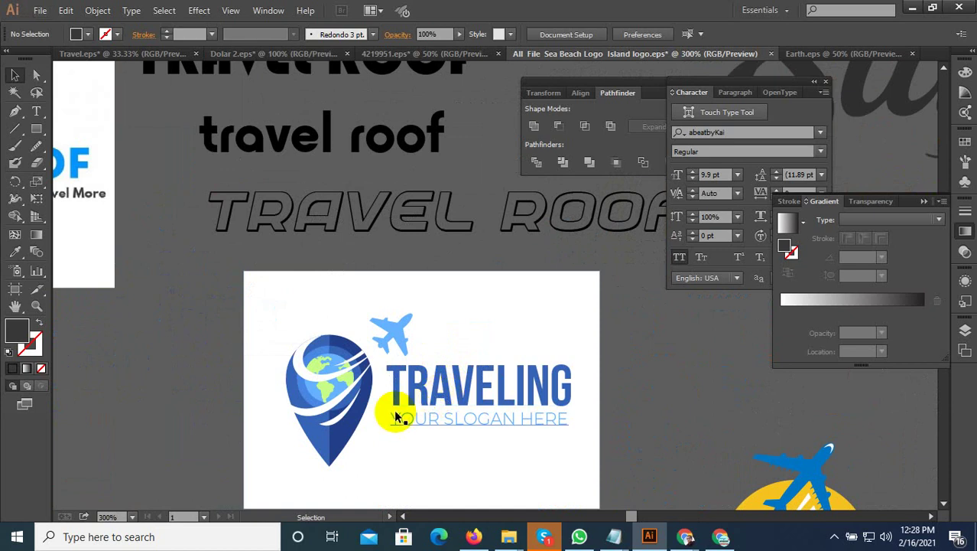
{"action": "scroll", "coordinate": [395, 417], "scroll_direction": "down", "scroll_amount": 3}
{"action": "scroll", "coordinate": [395, 411], "scroll_direction": "down", "scroll_amount": 3}
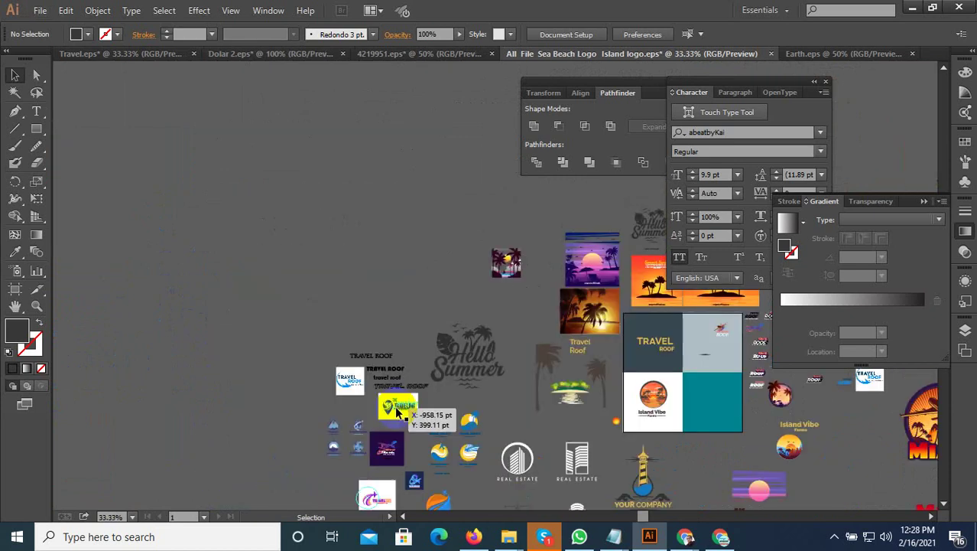
{"action": "scroll", "coordinate": [624, 303], "scroll_direction": "up", "scroll_amount": 2}
{"action": "scroll", "coordinate": [610, 334], "scroll_direction": "up", "scroll_amount": 2}
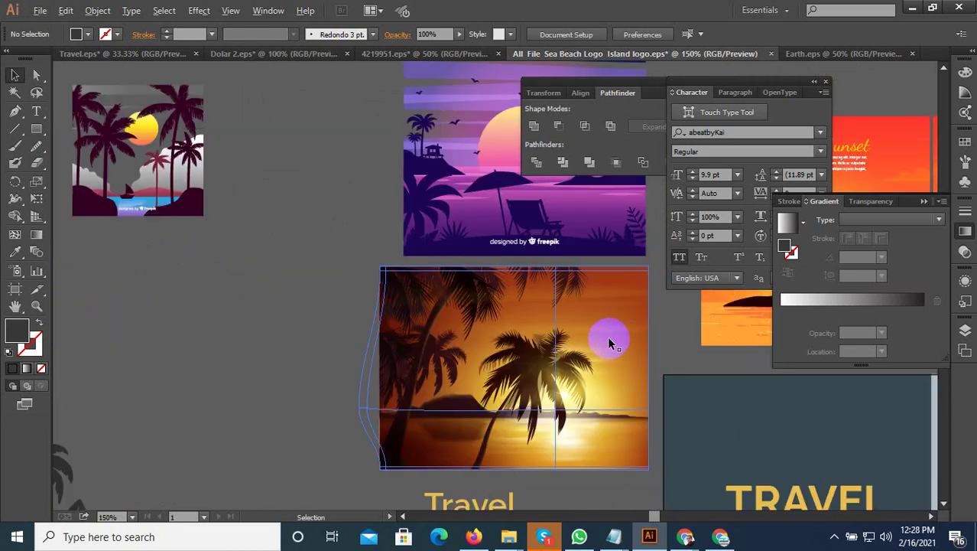
{"action": "scroll", "coordinate": [390, 346], "scroll_direction": "down", "scroll_amount": 2}
{"action": "scroll", "coordinate": [264, 287], "scroll_direction": "up", "scroll_amount": 3}
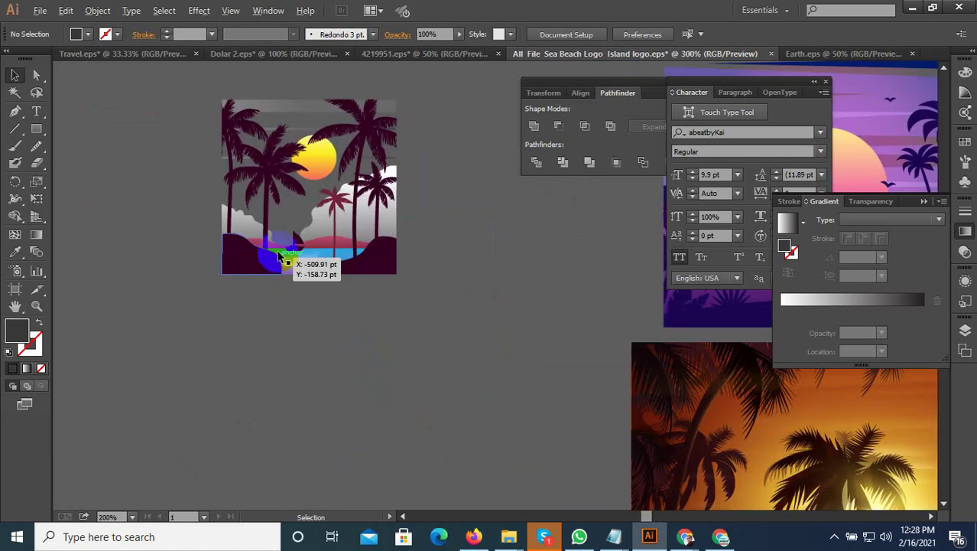
{"action": "scroll", "coordinate": [290, 245], "scroll_direction": "up", "scroll_amount": 2}
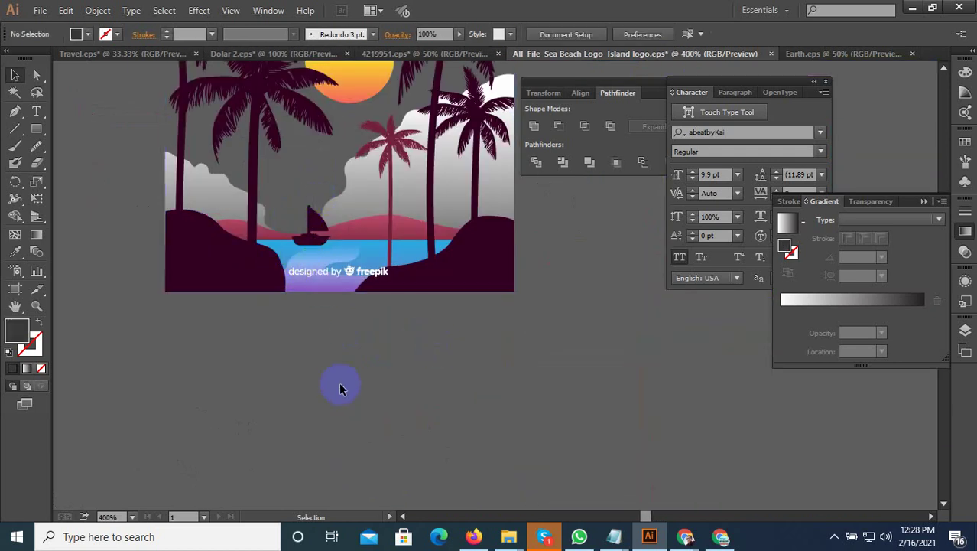
{"action": "scroll", "coordinate": [341, 394], "scroll_direction": "down", "scroll_amount": 2}
{"action": "scroll", "coordinate": [342, 401], "scroll_direction": "down", "scroll_amount": 3}
{"action": "scroll", "coordinate": [475, 399], "scroll_direction": "up", "scroll_amount": 1}
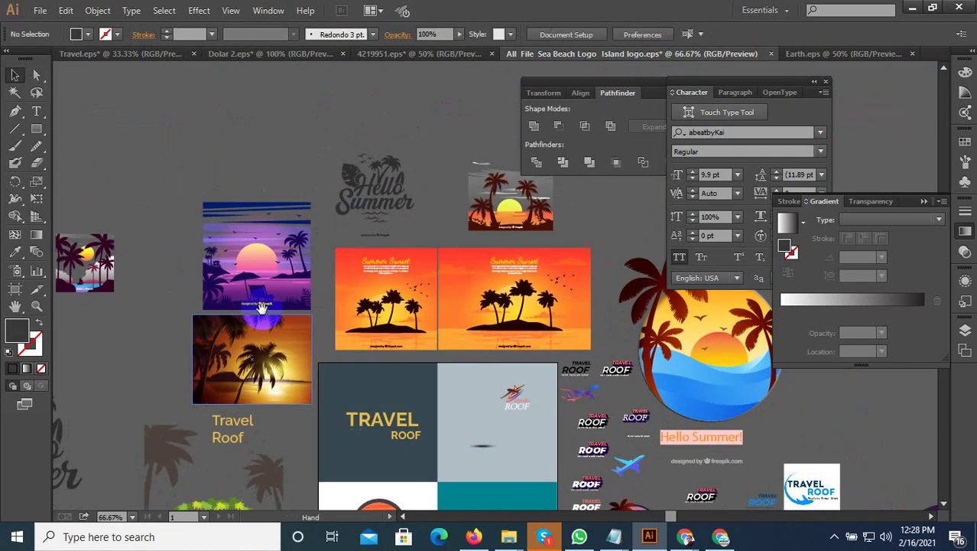
{"action": "mouse_move", "coordinate": [384, 348]}
{"action": "left_mouse_down"}
{"action": "mouse_move", "coordinate": [279, 316]}
{"action": "mouse_move", "coordinate": [287, 331]}
{"action": "left_mouse_up"}
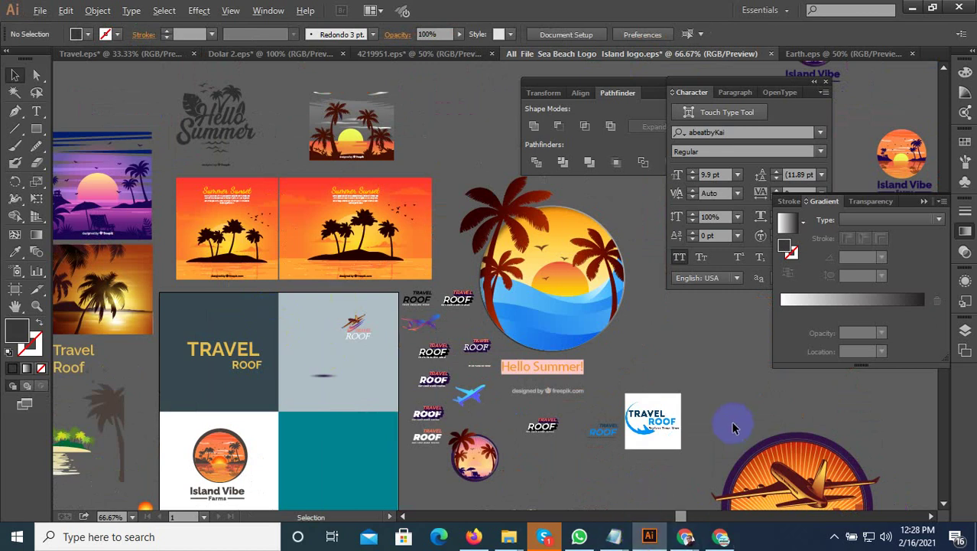
{"action": "scroll", "coordinate": [737, 447], "scroll_direction": "down", "scroll_amount": 1}
{"action": "left_click_drag", "start_coordinate": [737, 447], "coordinate": [528, 325]}
{"action": "scroll", "coordinate": [528, 325], "scroll_direction": "up", "scroll_amount": 2}
{"action": "scroll", "coordinate": [528, 321], "scroll_direction": "up", "scroll_amount": 1}
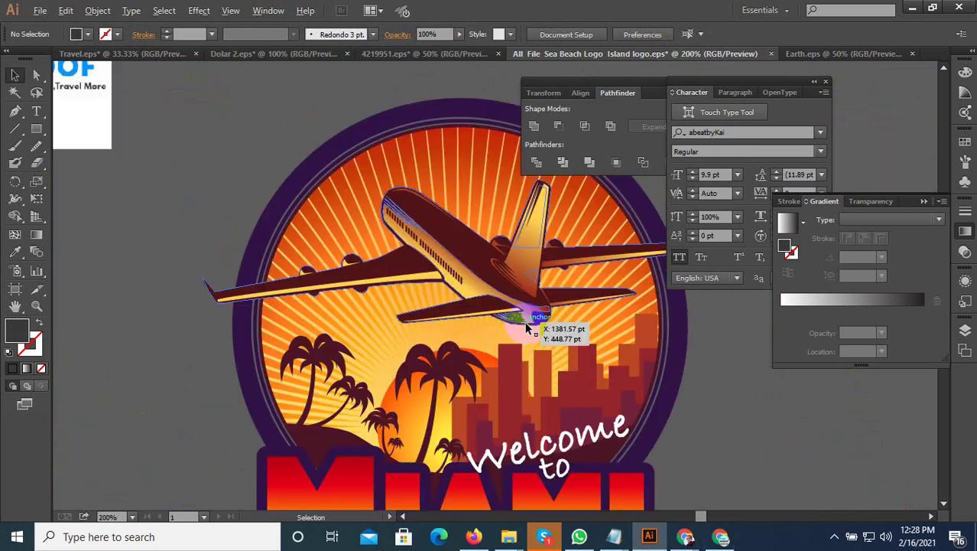
{"action": "scroll", "coordinate": [529, 315], "scroll_direction": "up", "scroll_amount": 1}
{"action": "left_click", "coordinate": [529, 315]}
{"action": "left_click", "coordinate": [672, 431]}
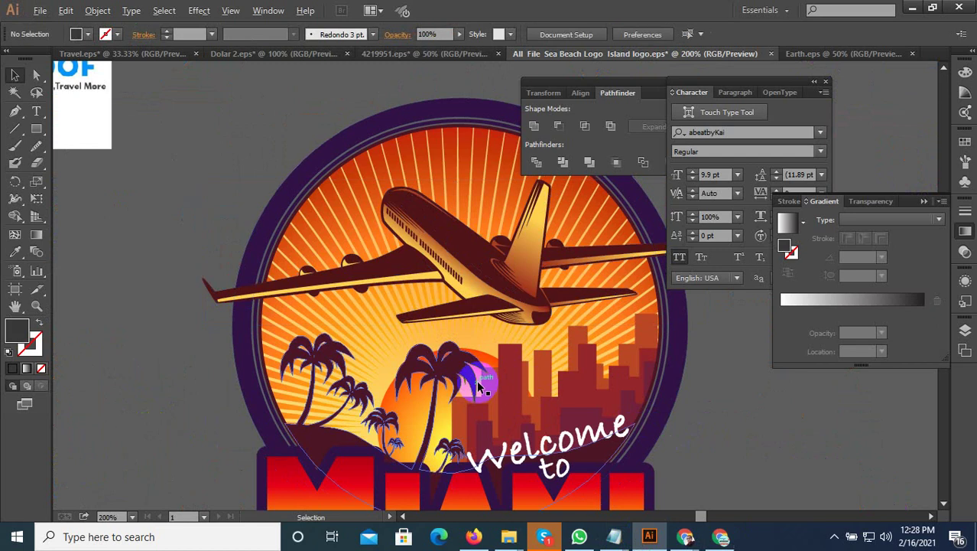
{"action": "scroll", "coordinate": [484, 376], "scroll_direction": "down", "scroll_amount": 1}
{"action": "left_click_drag", "start_coordinate": [649, 406], "coordinate": [562, 348]}
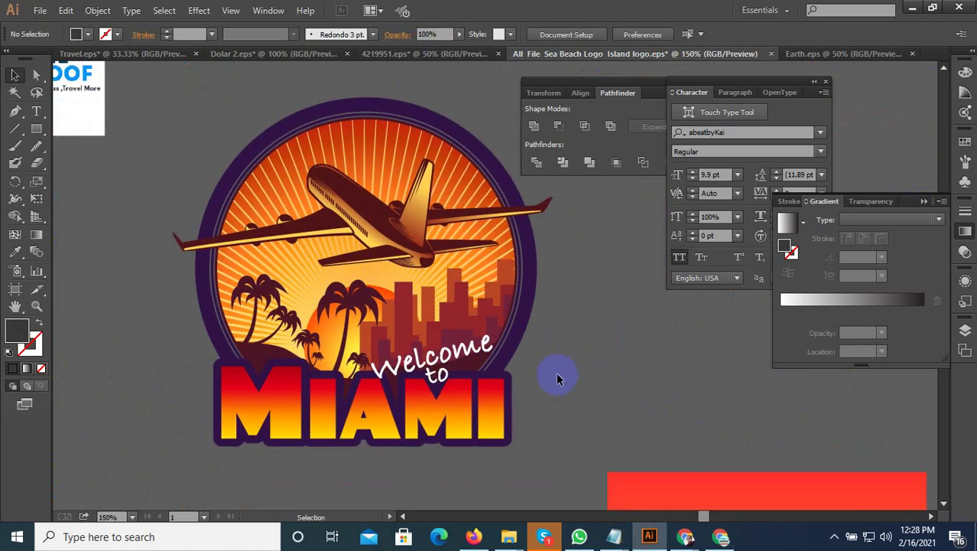